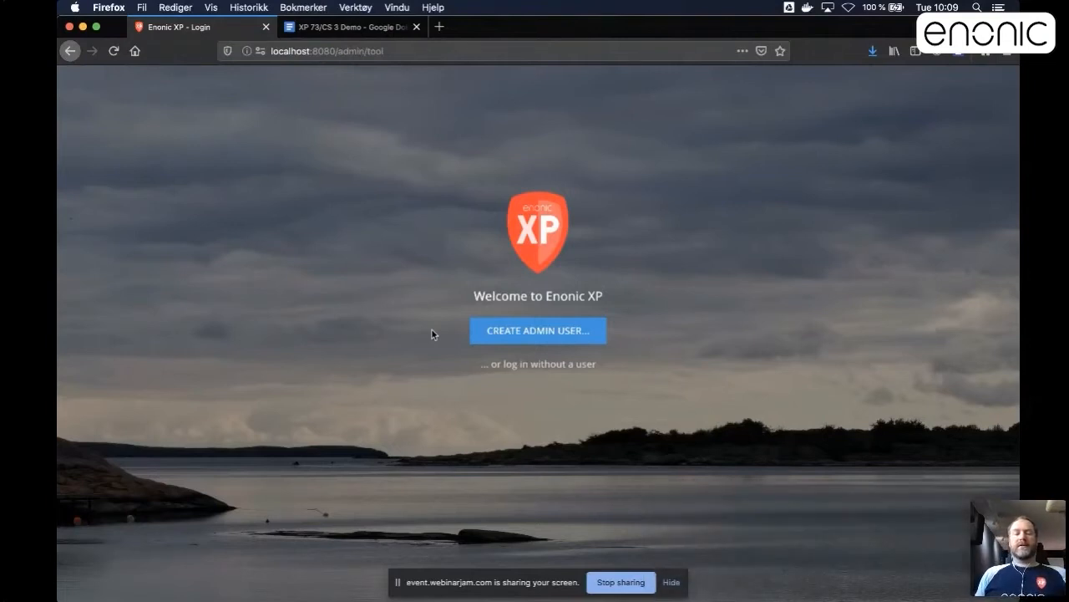
Log in without a user, open Content Studio and expand the Superhero site in the content tree.
{"action": "left_click", "coordinate": [539, 365]}
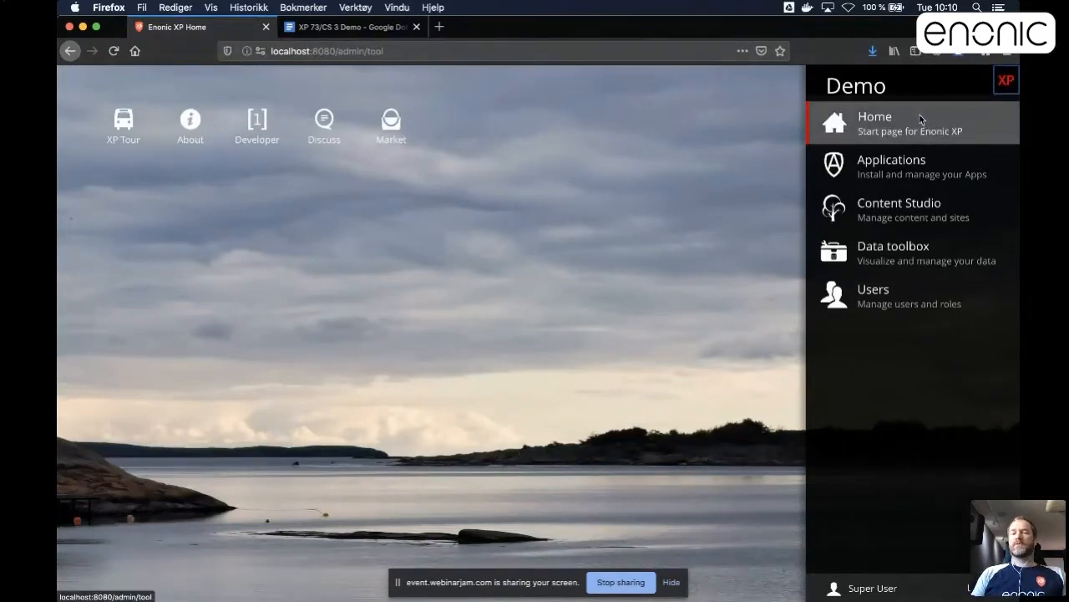
{"action": "left_click", "coordinate": [872, 215]}
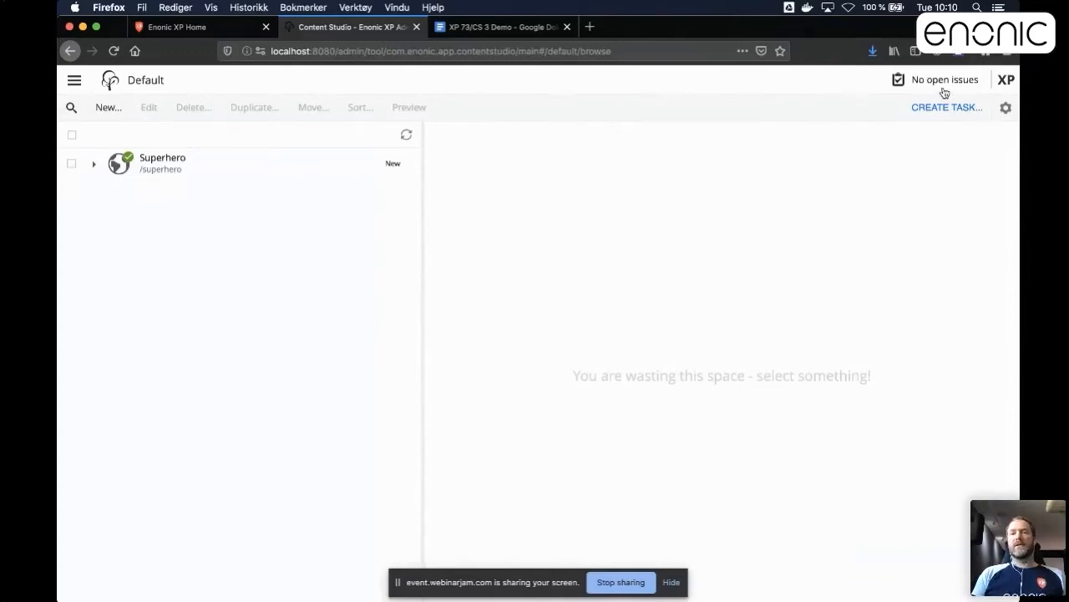
{"action": "left_click", "coordinate": [1006, 79]}
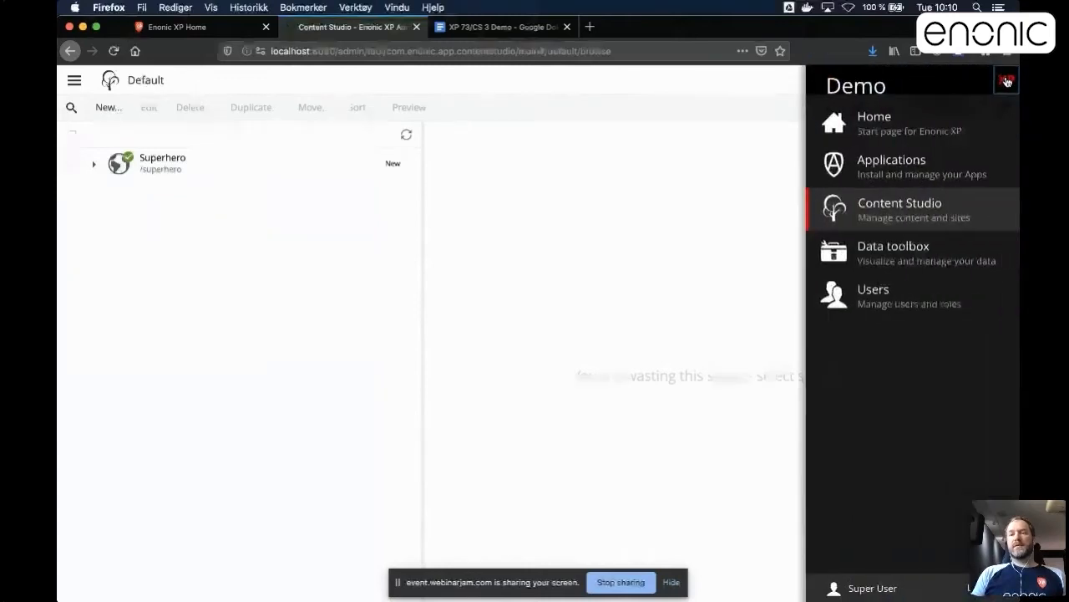
{"action": "left_click", "coordinate": [1007, 81]}
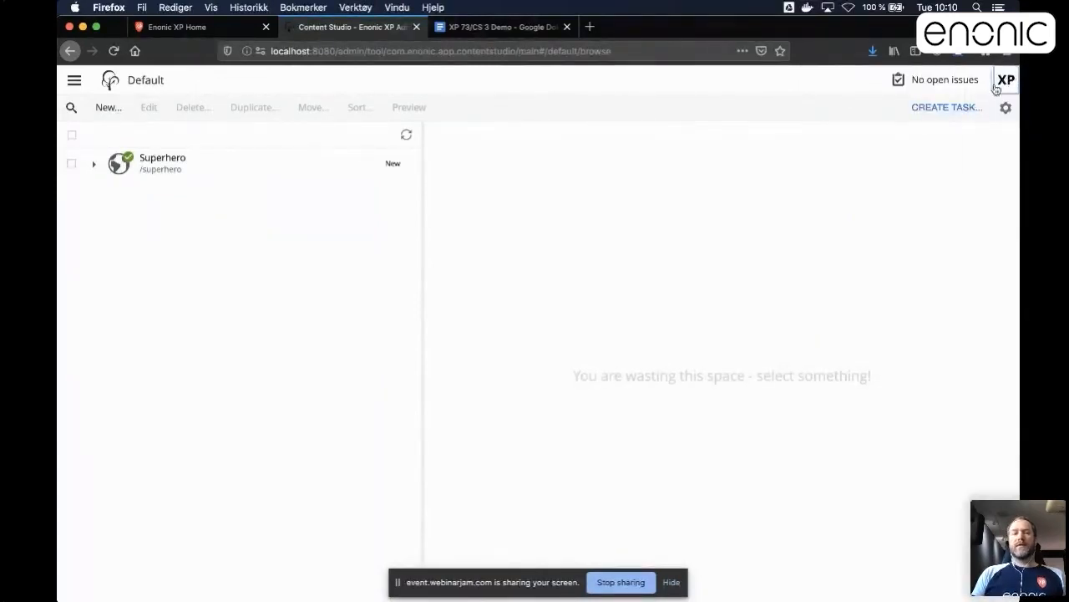
{"action": "left_click", "coordinate": [94, 163]}
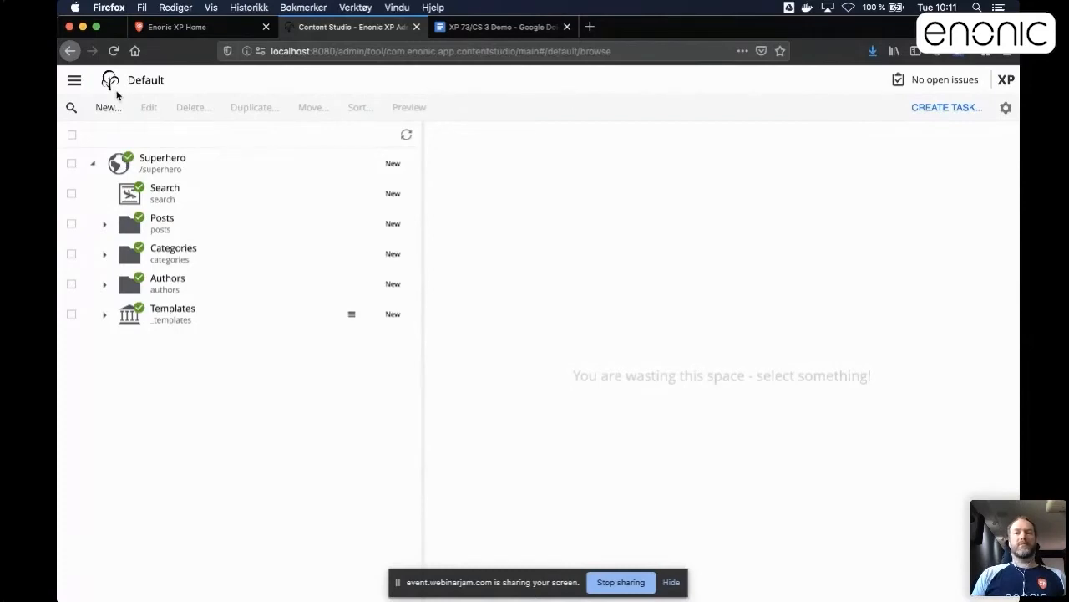
Open the Content Studio settings and expand the Projects folder.
{"action": "left_click", "coordinate": [74, 84]}
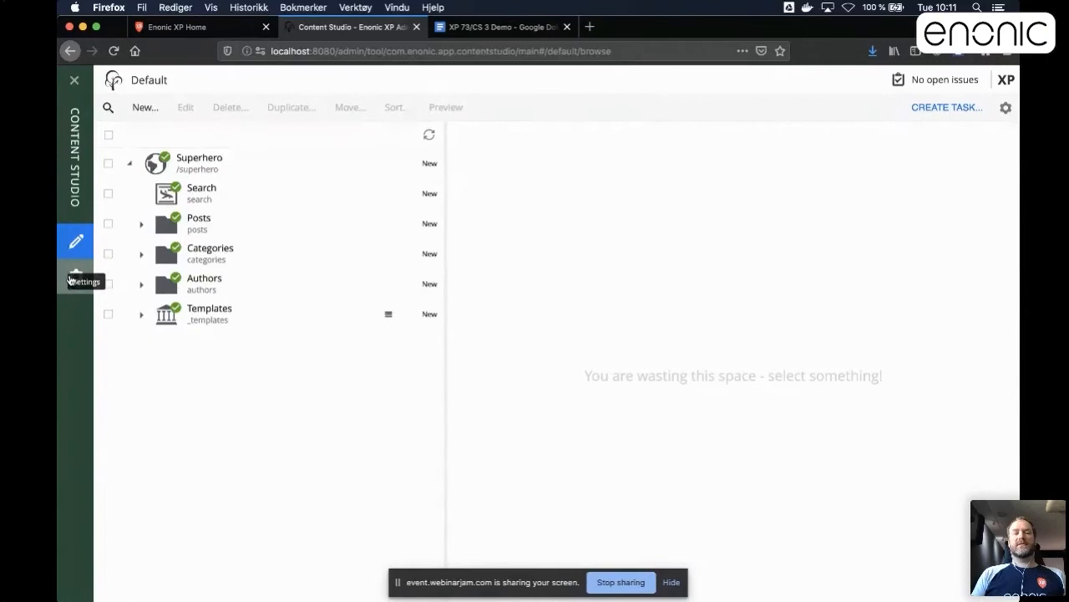
{"action": "left_click", "coordinate": [73, 278]}
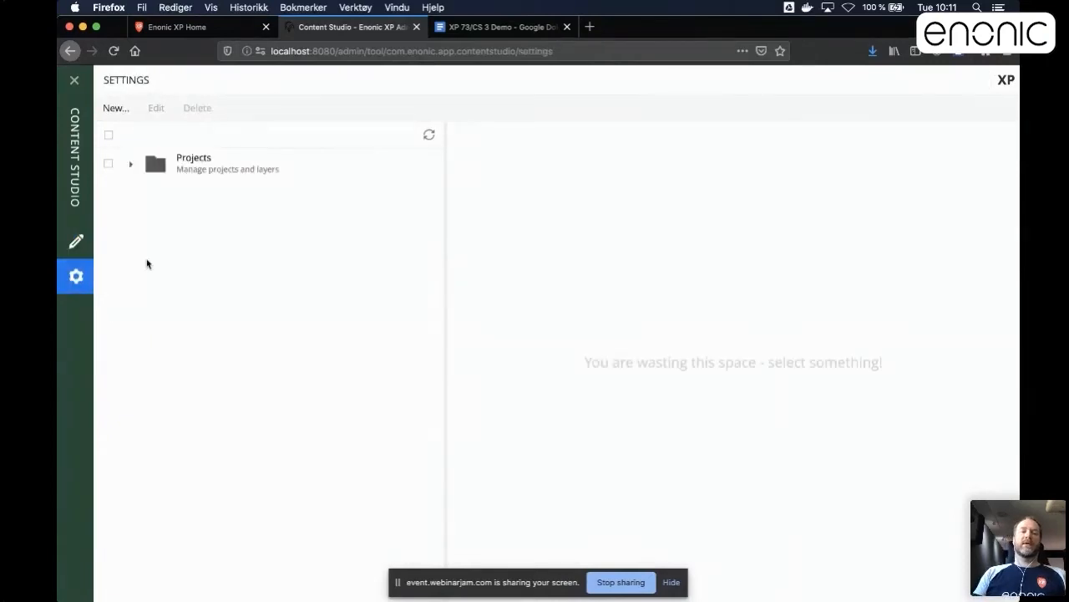
{"action": "left_click", "coordinate": [130, 168]}
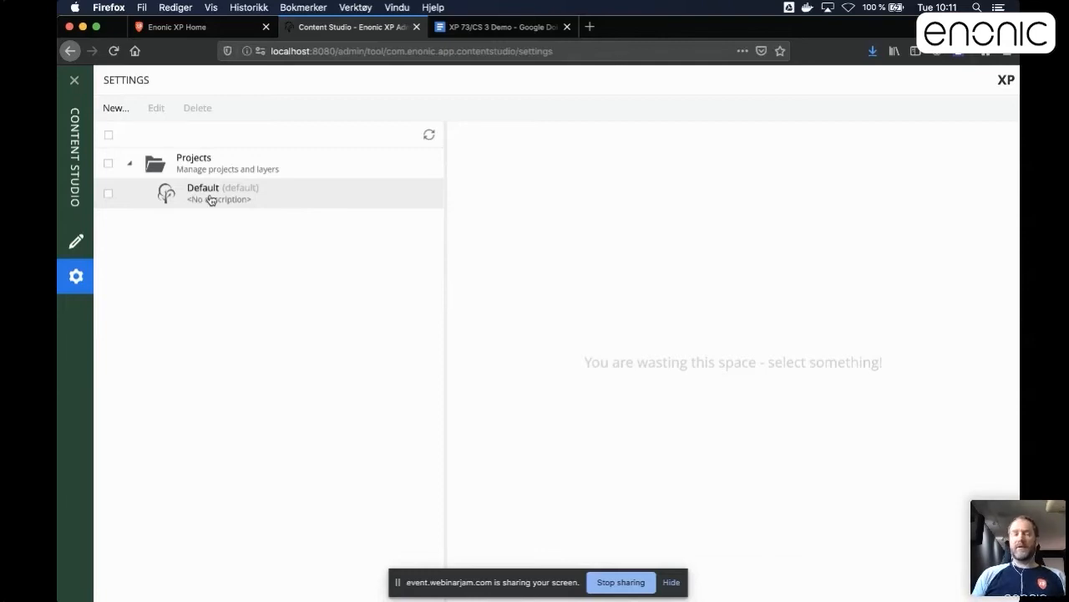
Start a new project and give it the display name "X files".
{"action": "left_click", "coordinate": [116, 109]}
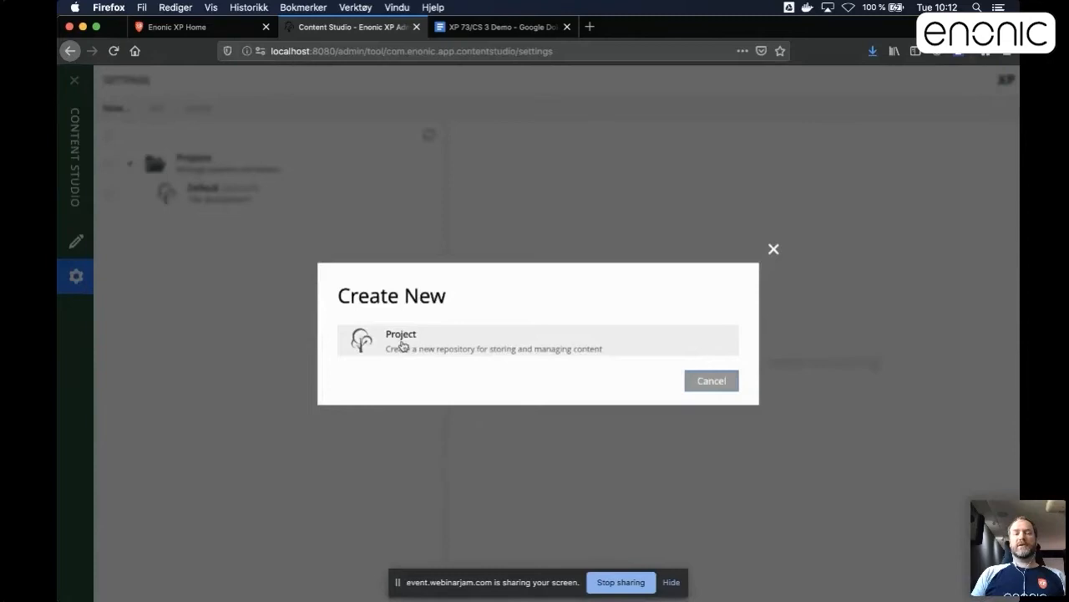
{"action": "left_click", "coordinate": [371, 346]}
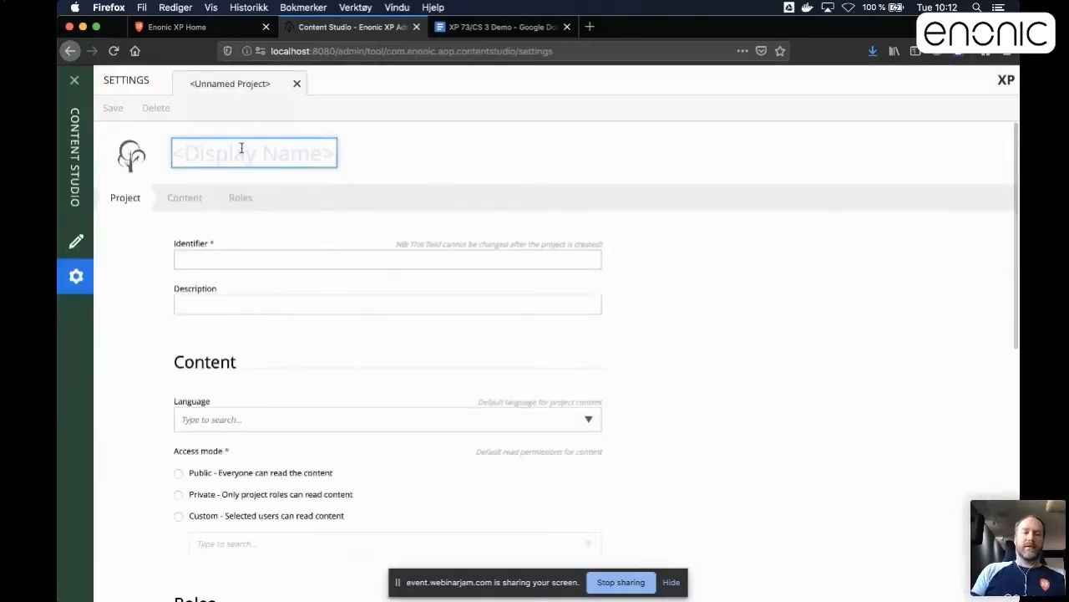
{"action": "type", "text": "x files"}
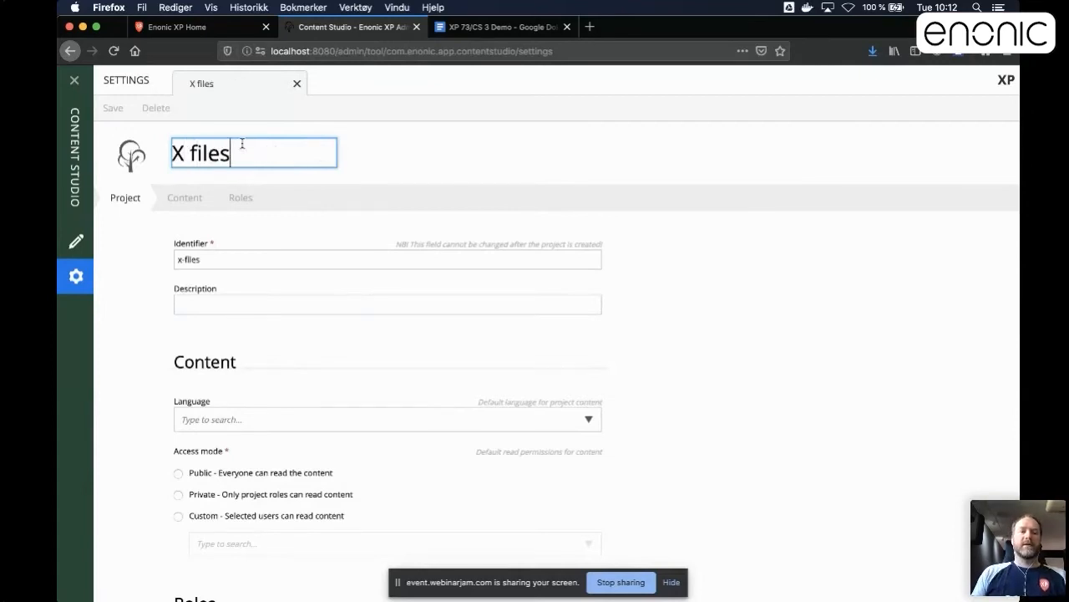
{"action": "left_click", "coordinate": [187, 259]}
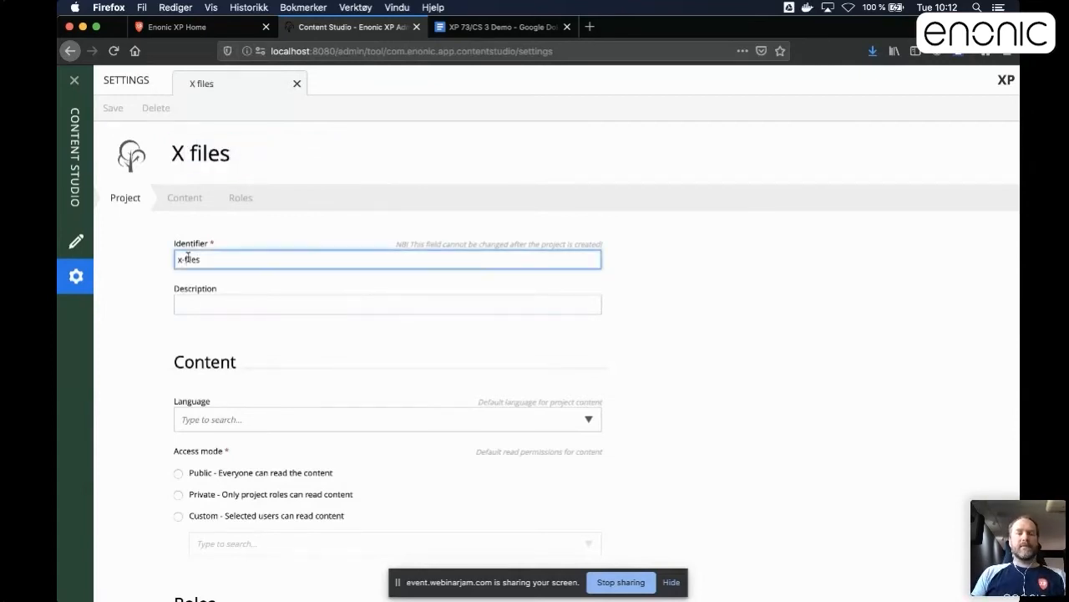
{"action": "left_click_drag", "start_coordinate": [211, 258], "coordinate": [166, 259]}
{"action": "left_click", "coordinate": [211, 259]}
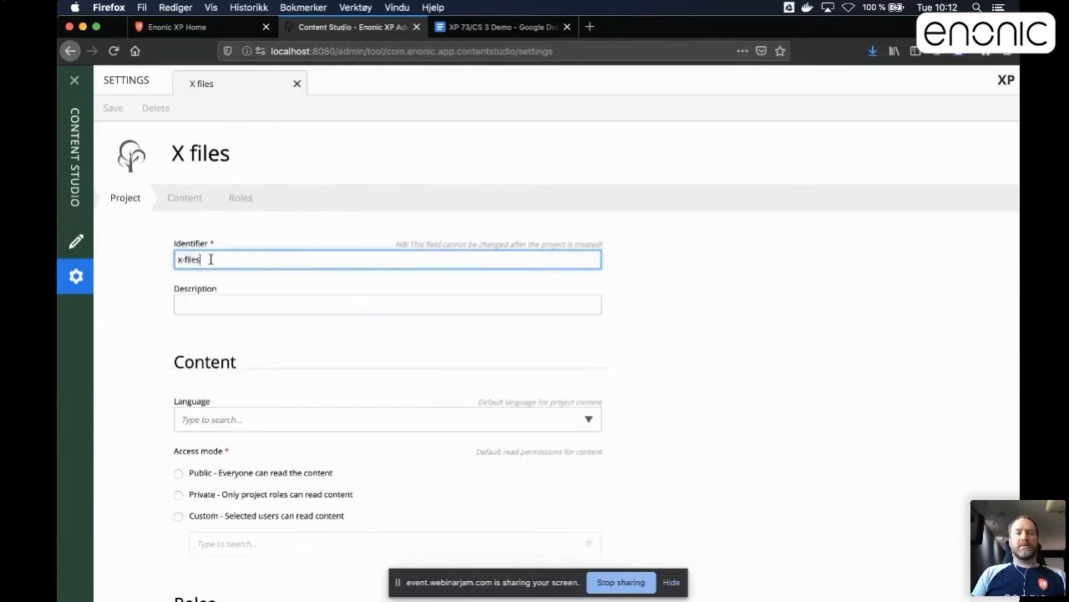
{"action": "left_click_drag", "start_coordinate": [401, 241], "coordinate": [596, 239]}
{"action": "left_click", "coordinate": [597, 239]}
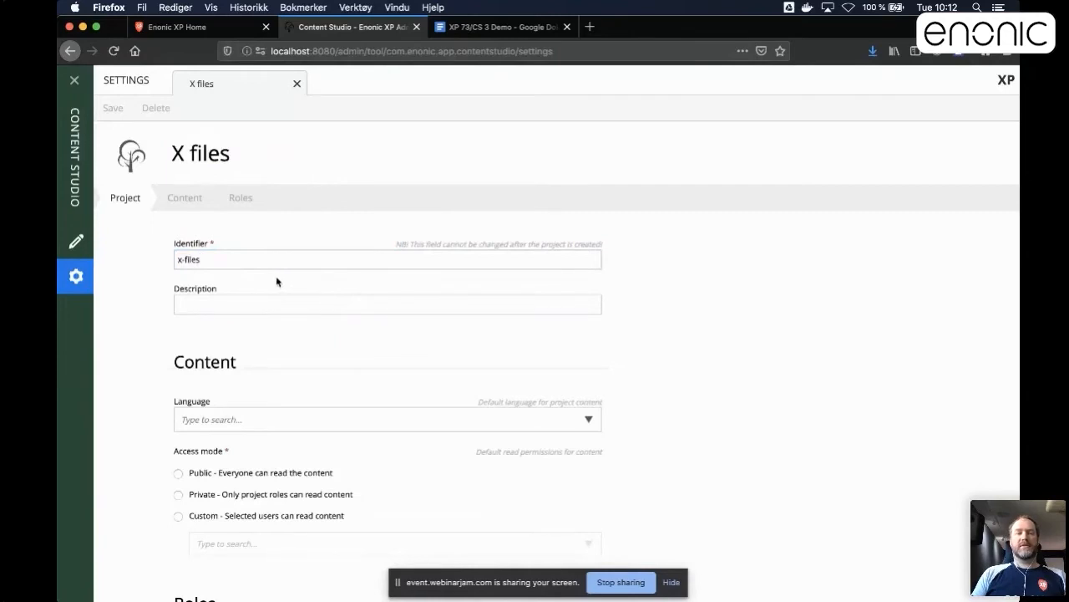
Enter "Secret stuff" as the description of the new project.
{"action": "left_click", "coordinate": [219, 306]}
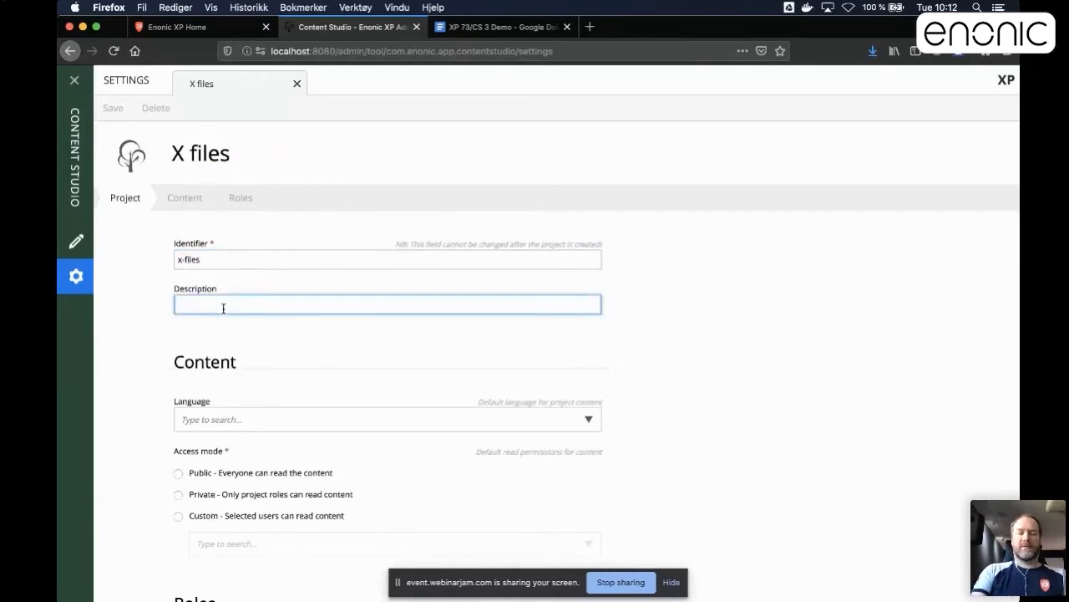
{"action": "type", "text": "Se"}
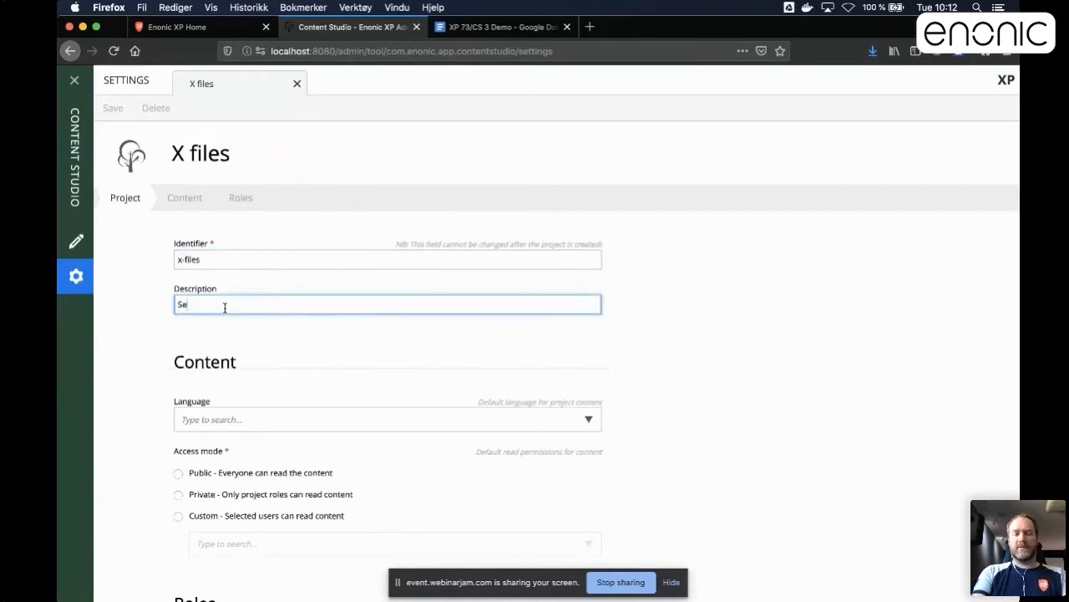
{"action": "type", "text": "crert stuff"}
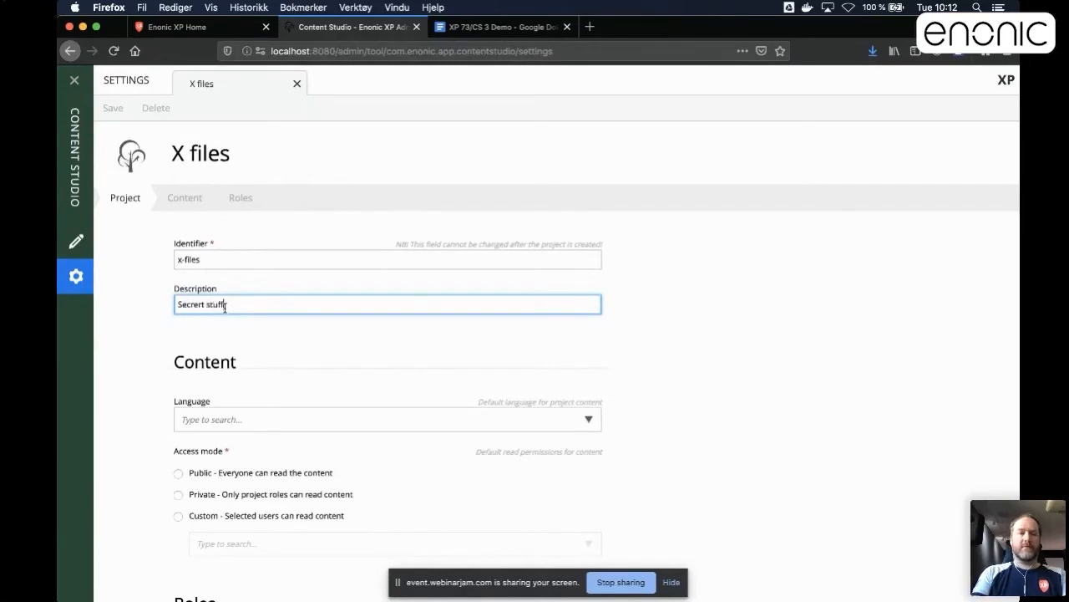
{"action": "key", "text": "BackSpace"}
{"action": "key", "text": "BackSpace"}
{"action": "key", "text": "BackSpace"}
{"action": "key", "text": "BackSpace"}
{"action": "key", "text": "BackSpace"}
{"action": "key", "text": "BackSpace"}
{"action": "key", "text": "BackSpace"}
{"action": "key", "text": "BackSpace"}
{"action": "key", "text": "BackSpace"}
{"action": "key", "text": "BackSpace"}
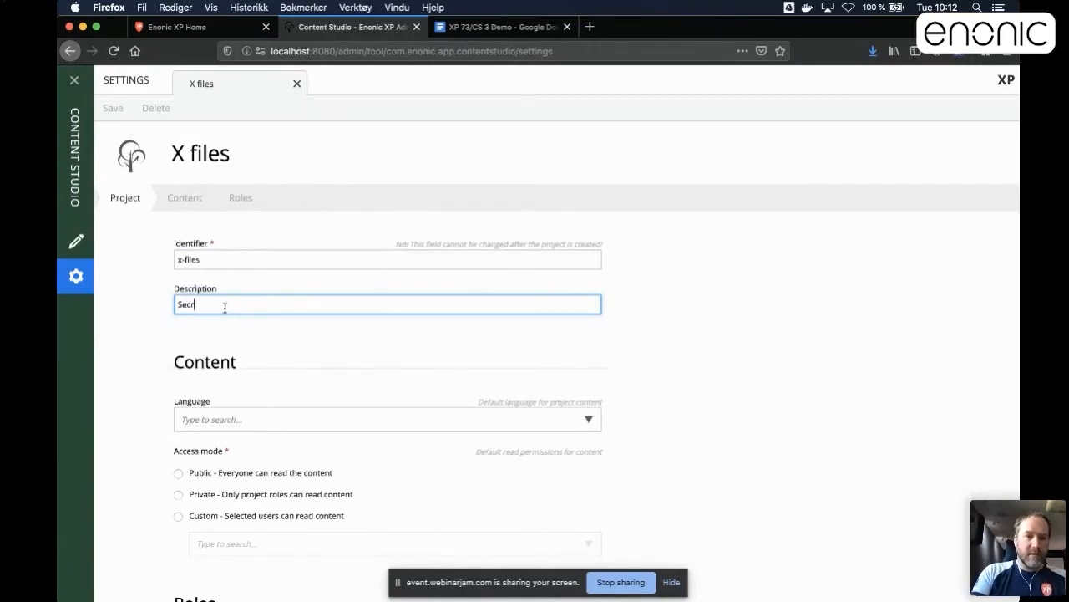
{"action": "type", "text": "ret stuff"}
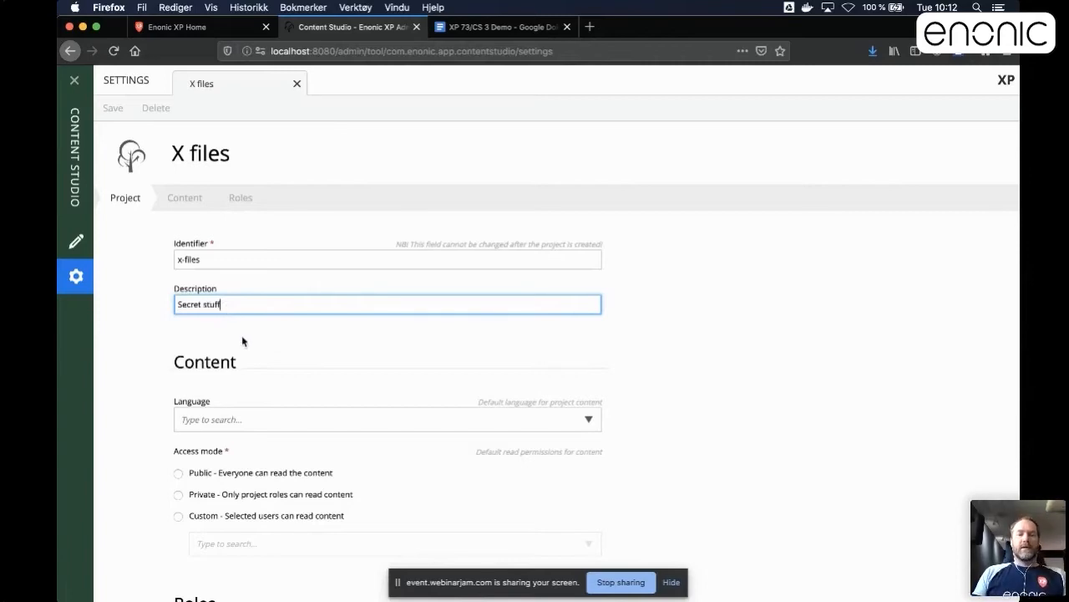
Search the languages for "en-us" and set the project's default language to English (United States) (en-US).
{"action": "scroll", "coordinate": [250, 334], "scroll_direction": "down", "scroll_amount": 5}
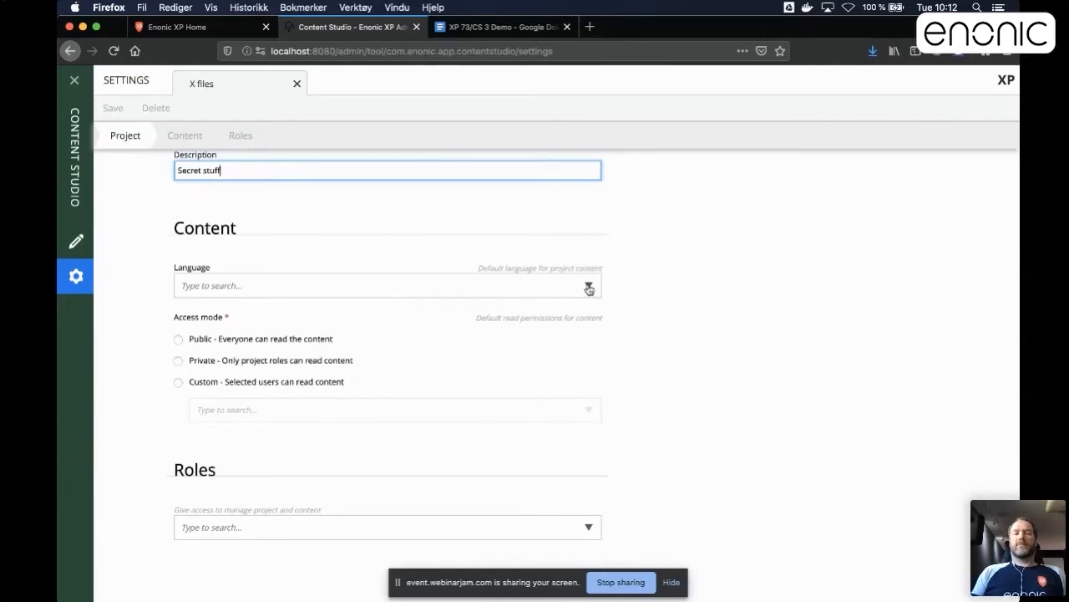
{"action": "left_click", "coordinate": [586, 287]}
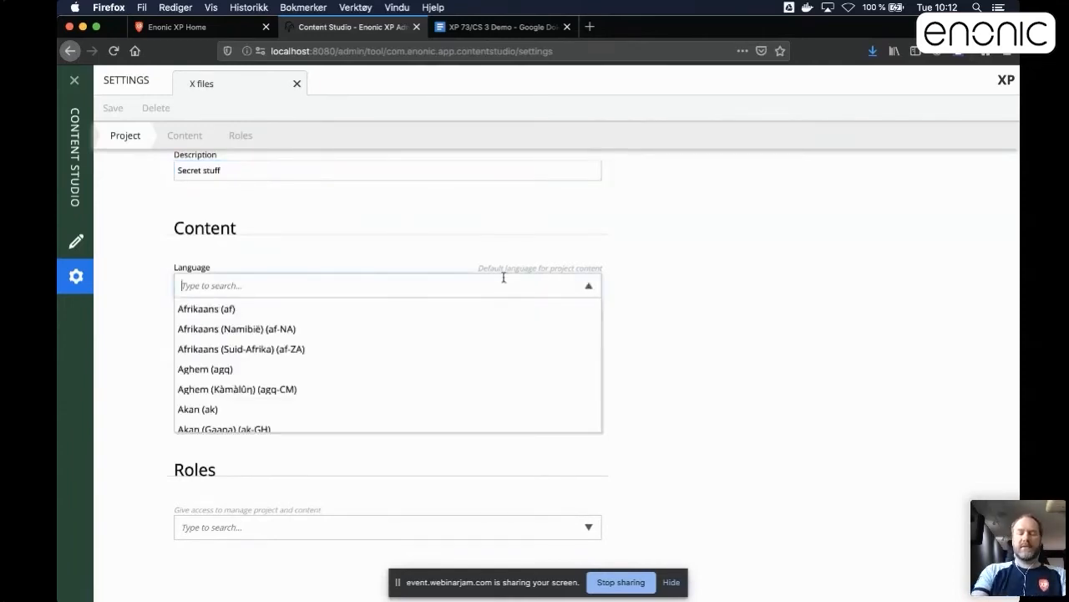
{"action": "type", "text": "us"}
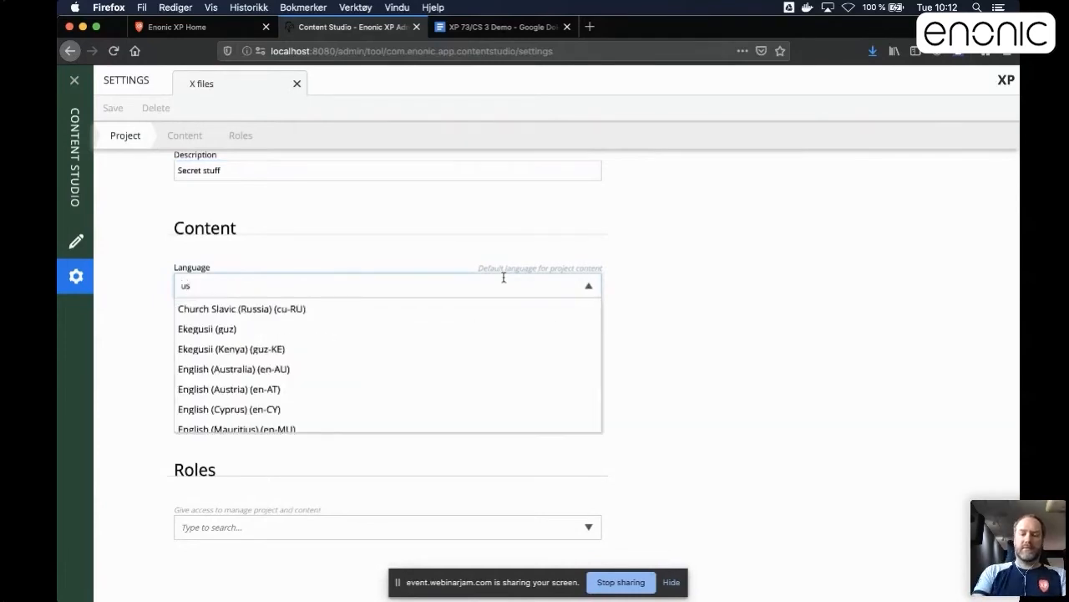
{"action": "key", "text": "BackSpace"}
{"action": "key", "text": "BackSpace"}
{"action": "type", "text": "-us"}
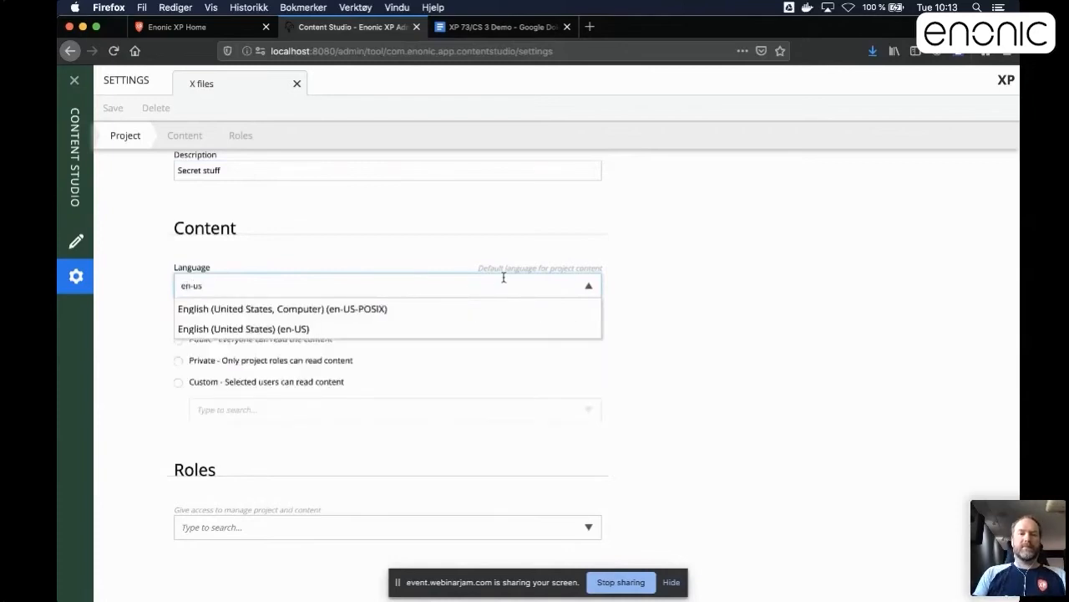
{"action": "left_click", "coordinate": [227, 328]}
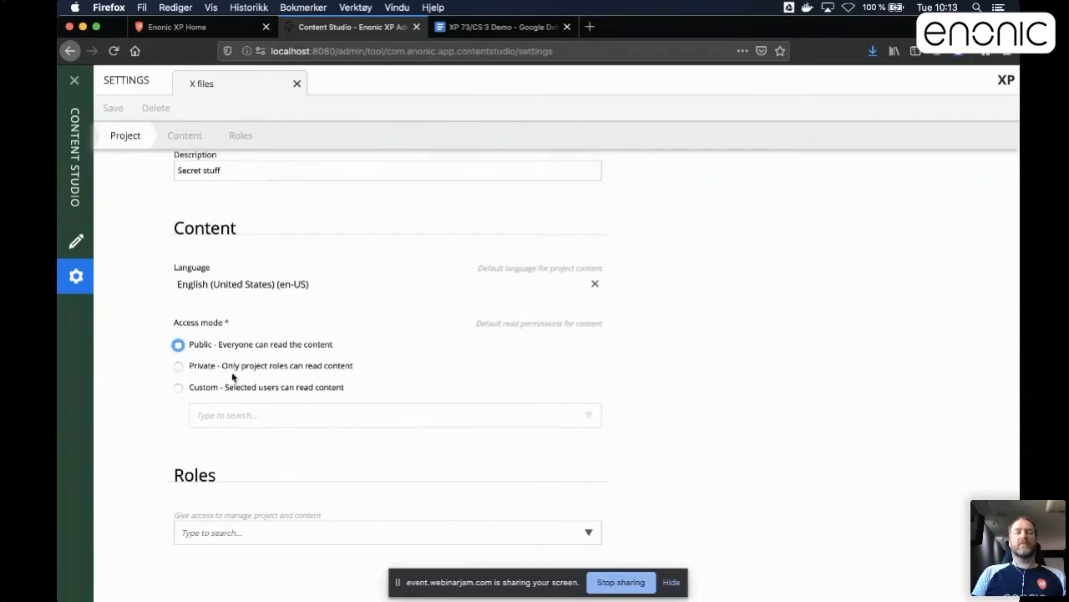
{"action": "left_click", "coordinate": [179, 388]}
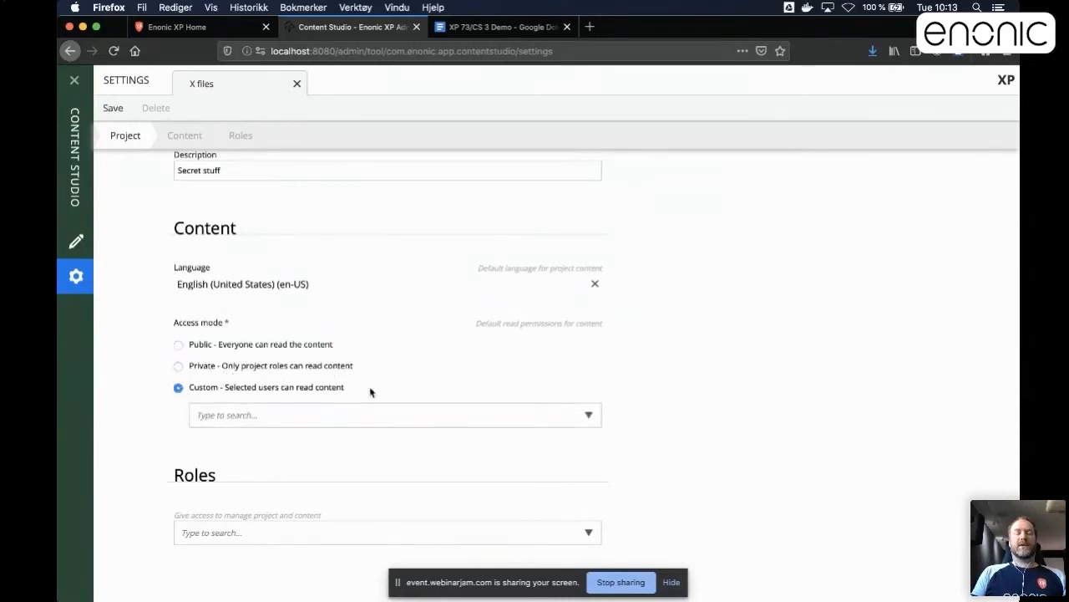
{"action": "left_click", "coordinate": [589, 415]}
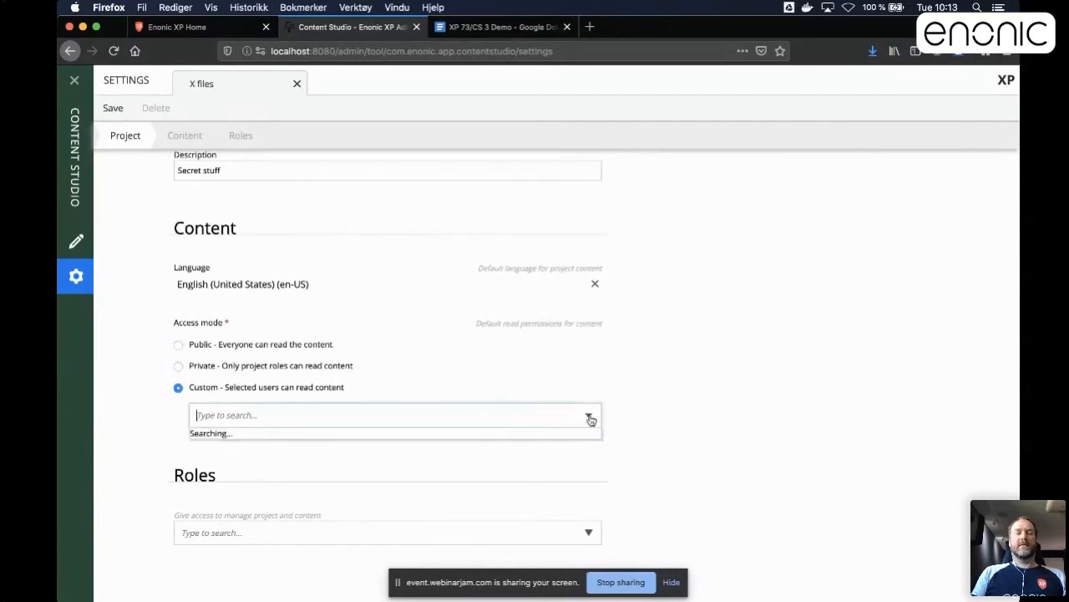
{"action": "left_click", "coordinate": [589, 417]}
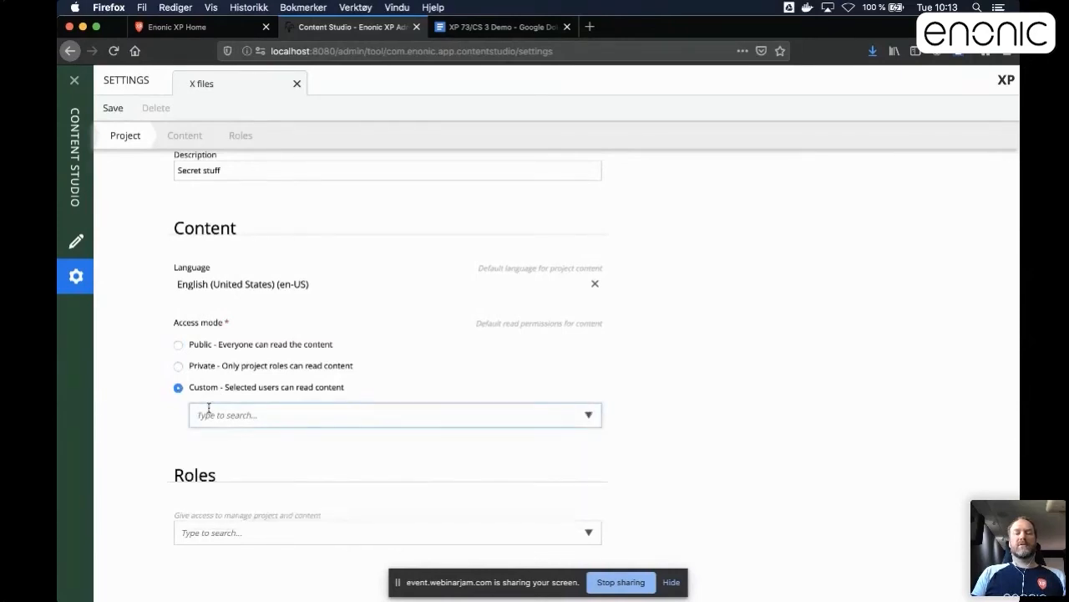
Set the project's access mode to Public - Everyone can read the content.
{"action": "left_click", "coordinate": [179, 345]}
Search for "ka" in the project's roles and add the matching user to give them access.
{"action": "scroll", "coordinate": [264, 454], "scroll_direction": "down", "scroll_amount": 1}
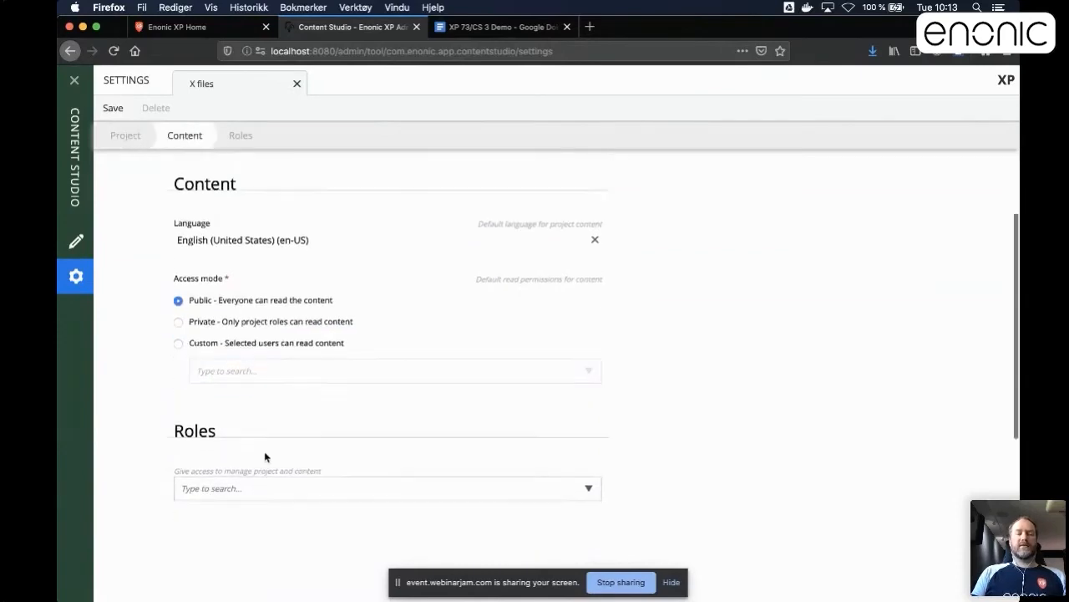
{"action": "scroll", "coordinate": [265, 457], "scroll_direction": "down", "scroll_amount": 1}
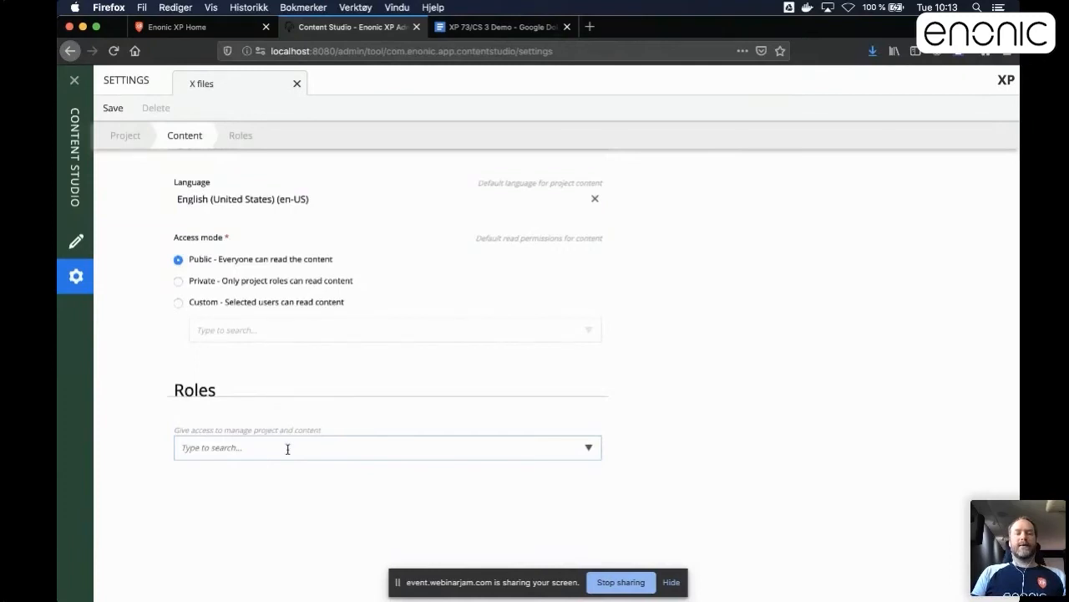
{"action": "left_click", "coordinate": [288, 448]}
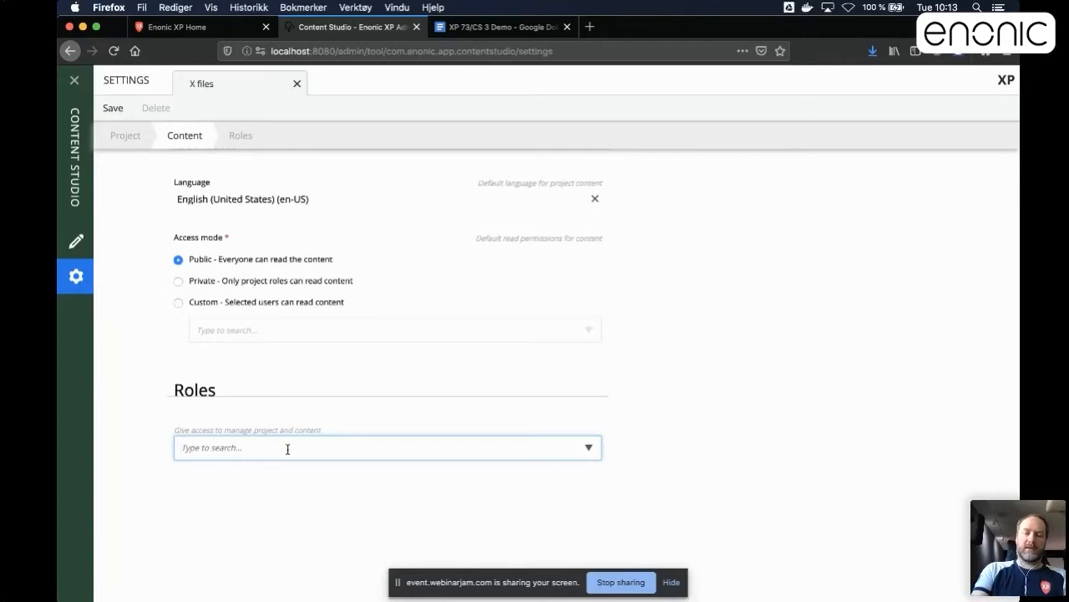
{"action": "type", "text": "ka"}
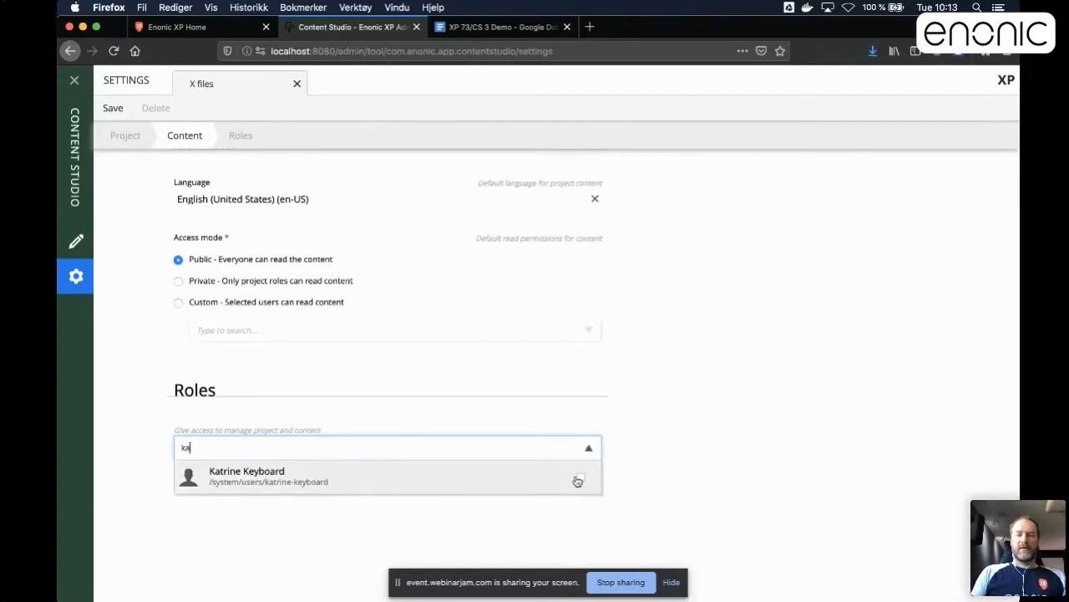
{"action": "left_click", "coordinate": [578, 481]}
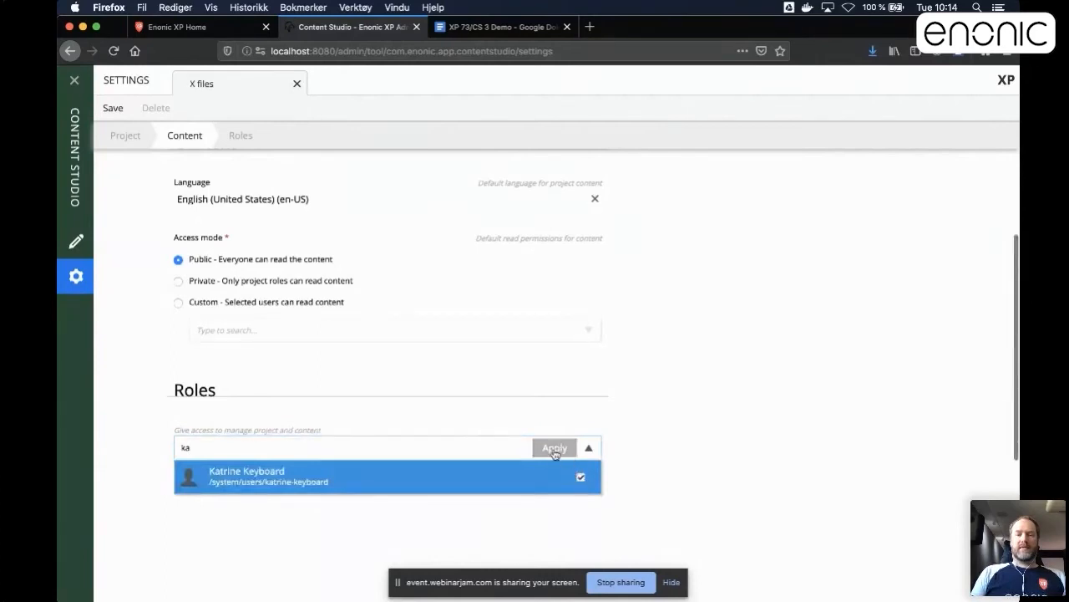
{"action": "left_click", "coordinate": [555, 449]}
Give the user already added under Roles the Editor role in the project.
{"action": "left_click", "coordinate": [498, 483]}
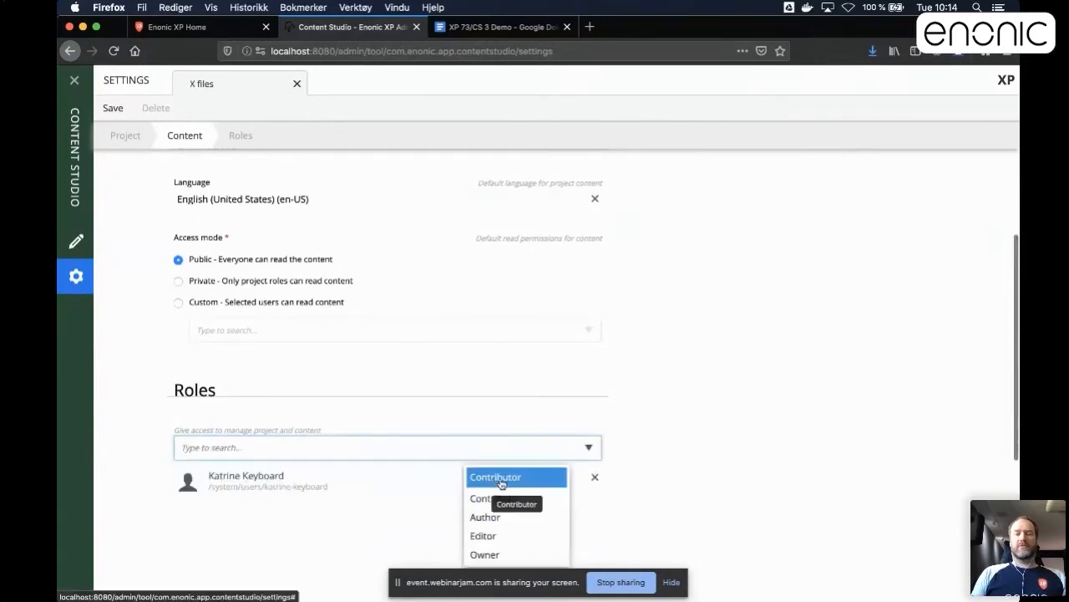
{"action": "scroll", "coordinate": [501, 485], "scroll_direction": "down", "scroll_amount": 3}
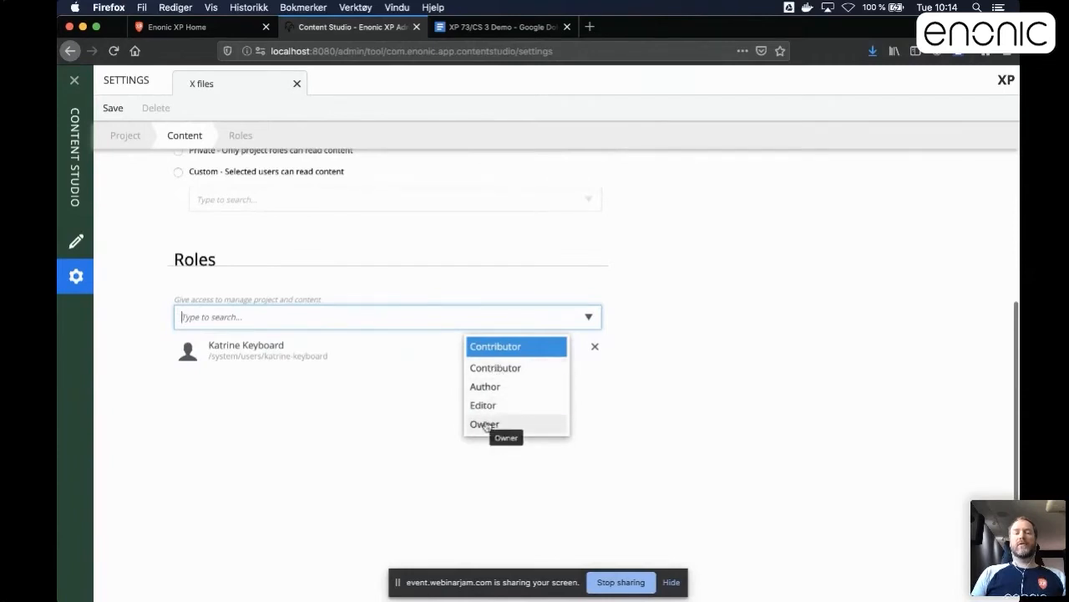
{"action": "scroll", "coordinate": [487, 427], "scroll_direction": "up", "scroll_amount": 1}
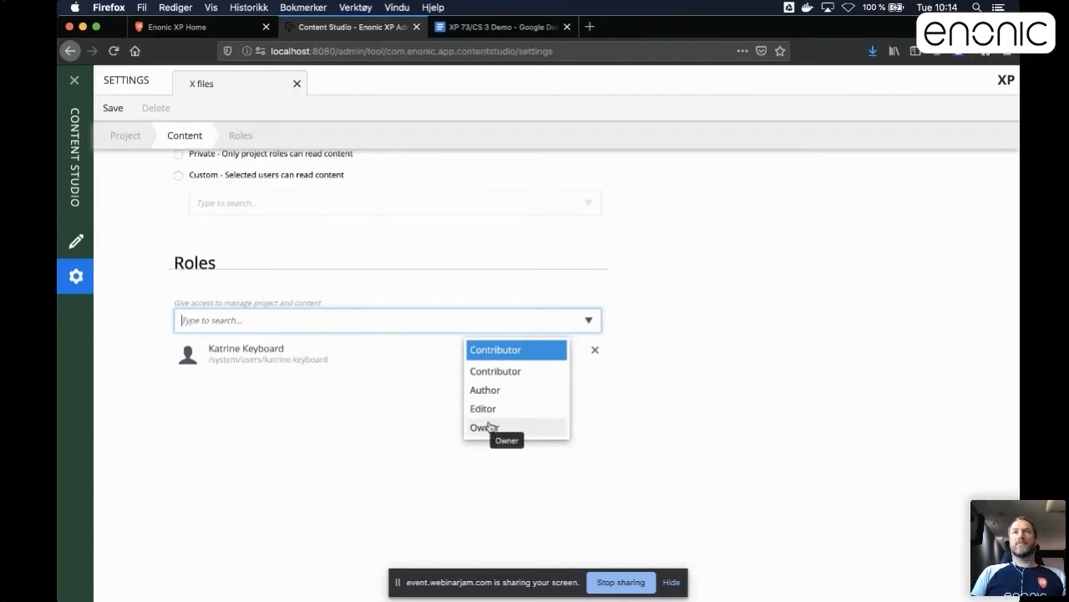
{"action": "scroll", "coordinate": [499, 415], "scroll_direction": "up", "scroll_amount": 1}
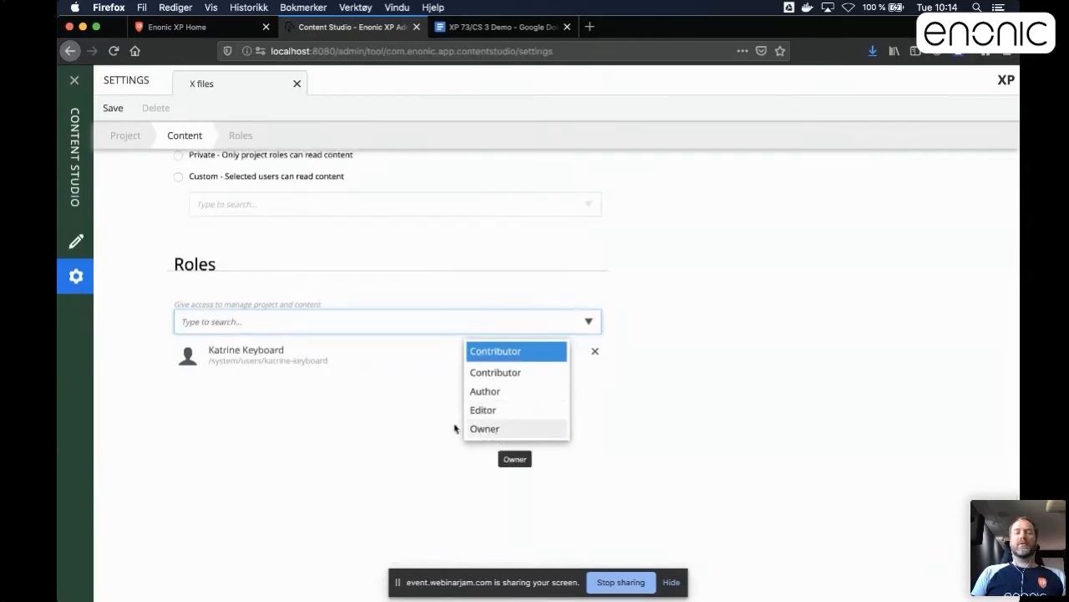
{"action": "scroll", "coordinate": [232, 279], "scroll_direction": "down", "scroll_amount": 1}
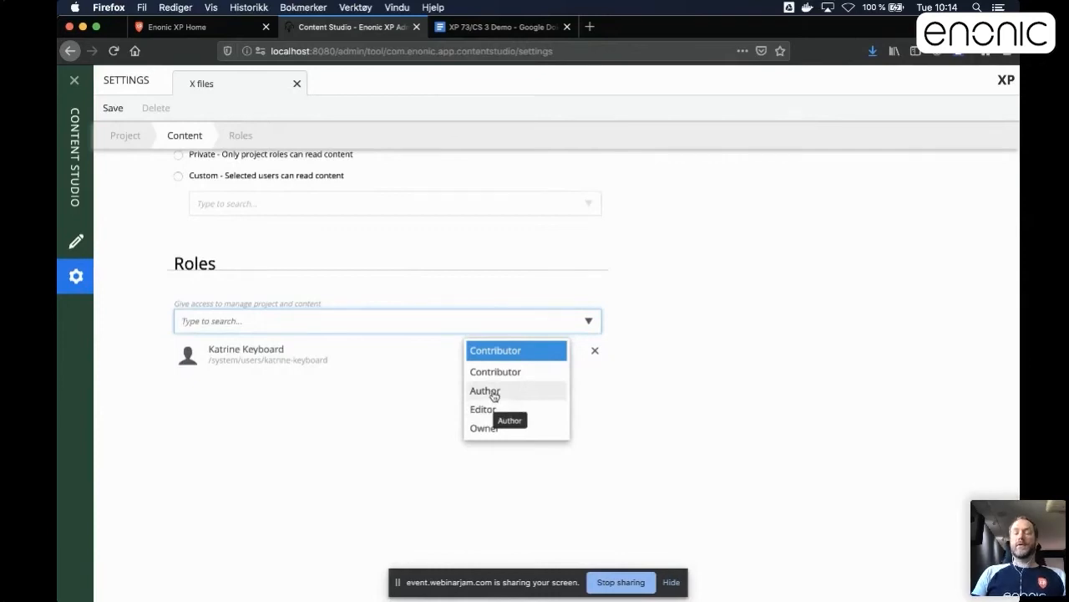
{"action": "scroll", "coordinate": [494, 391], "scroll_direction": "down", "scroll_amount": 1}
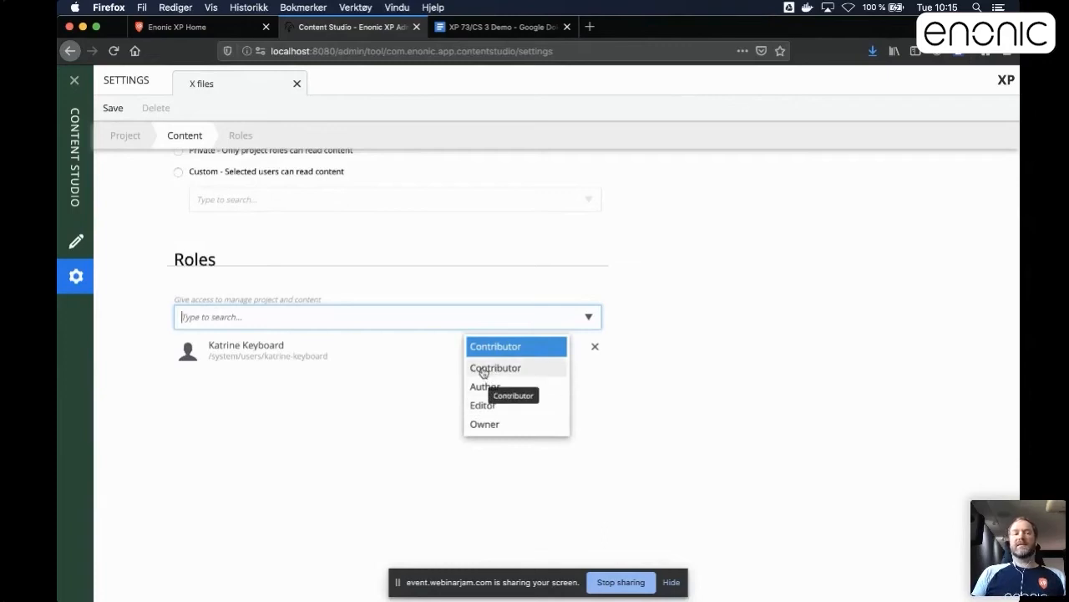
{"action": "scroll", "coordinate": [332, 349], "scroll_direction": "down", "scroll_amount": 3}
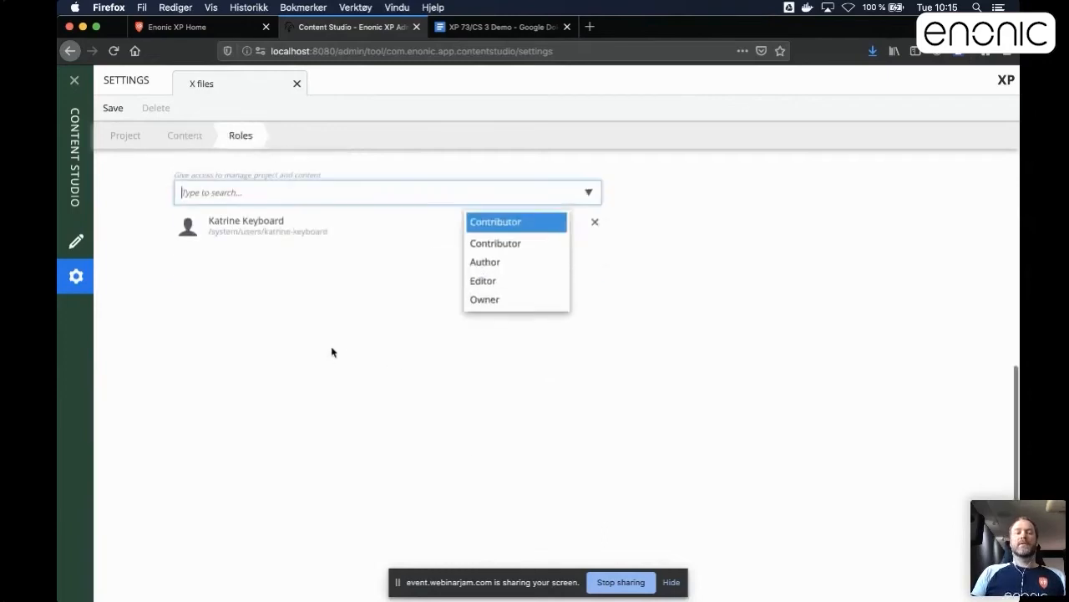
{"action": "scroll", "coordinate": [326, 322], "scroll_direction": "up", "scroll_amount": 3}
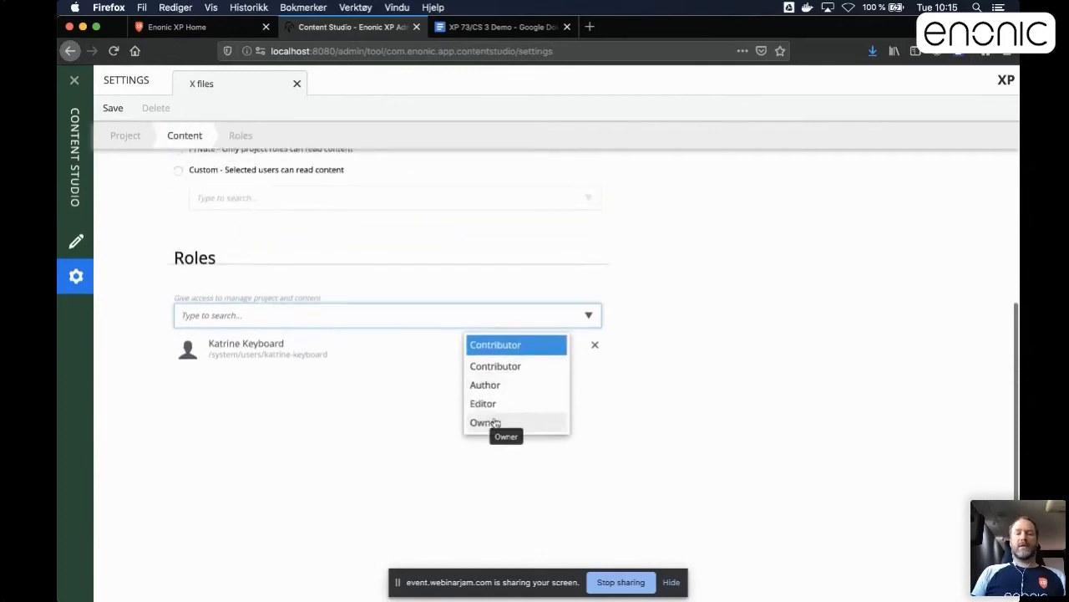
{"action": "left_click", "coordinate": [483, 404]}
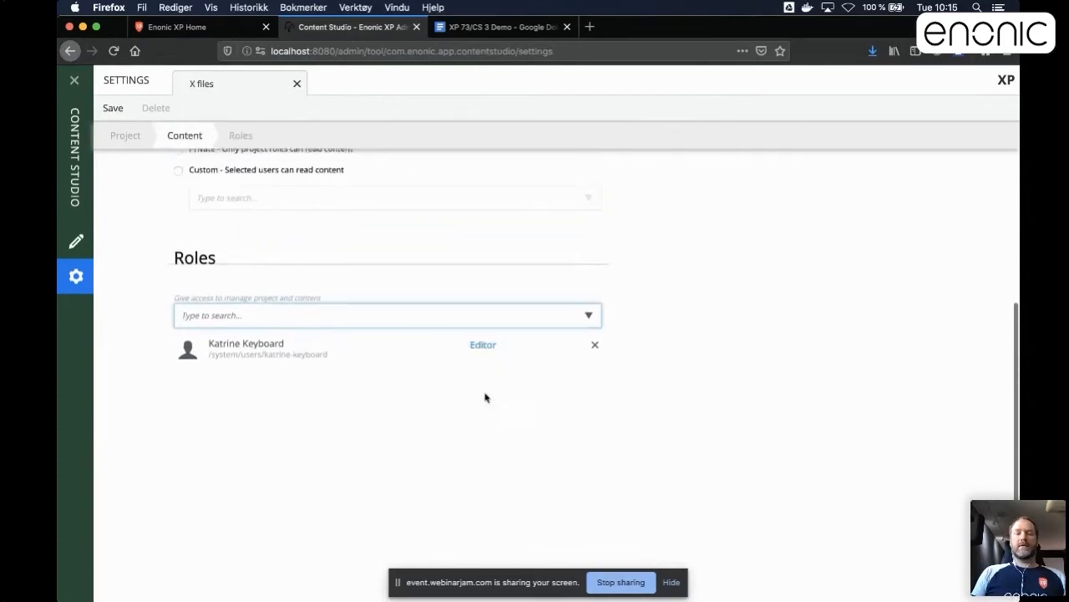
Add the second regular user, below the existing editor, to the project's roles and make that user Owner.
{"action": "left_click", "coordinate": [377, 318]}
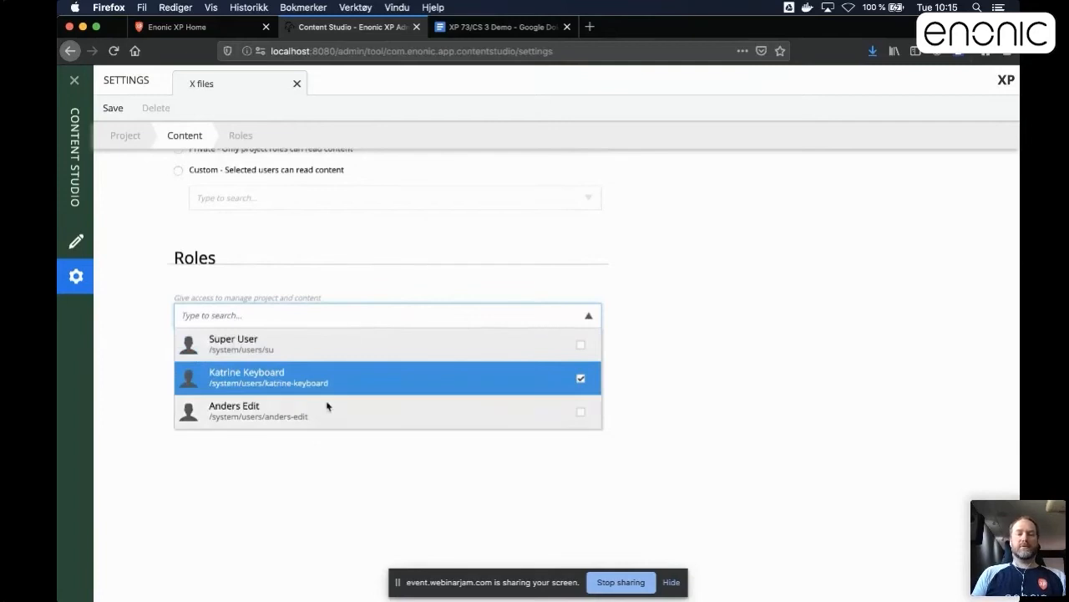
{"action": "left_click", "coordinate": [366, 418]}
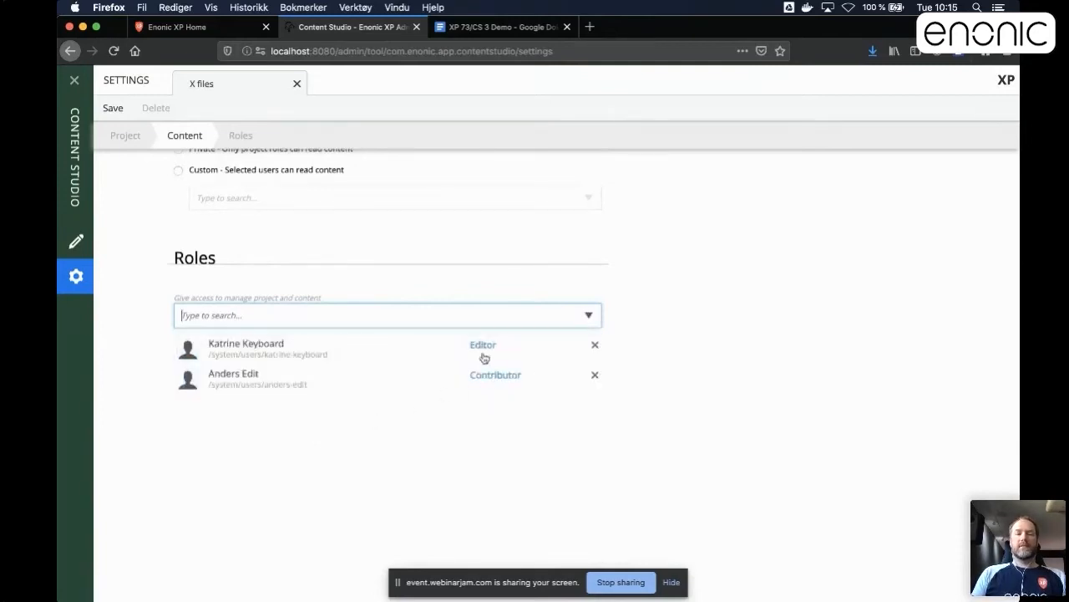
{"action": "left_click", "coordinate": [496, 378]}
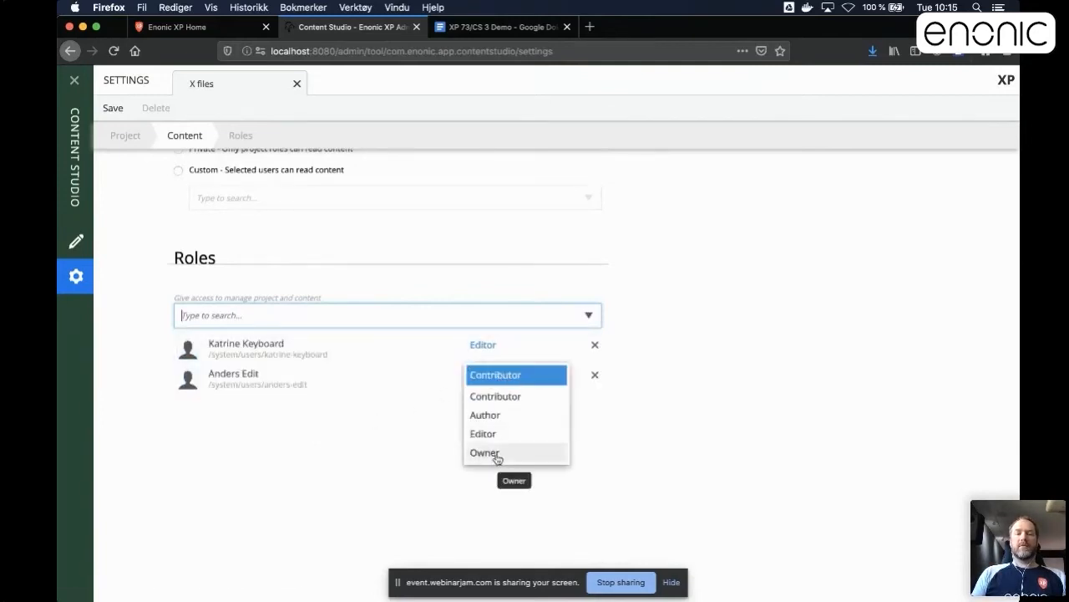
{"action": "left_click", "coordinate": [496, 454]}
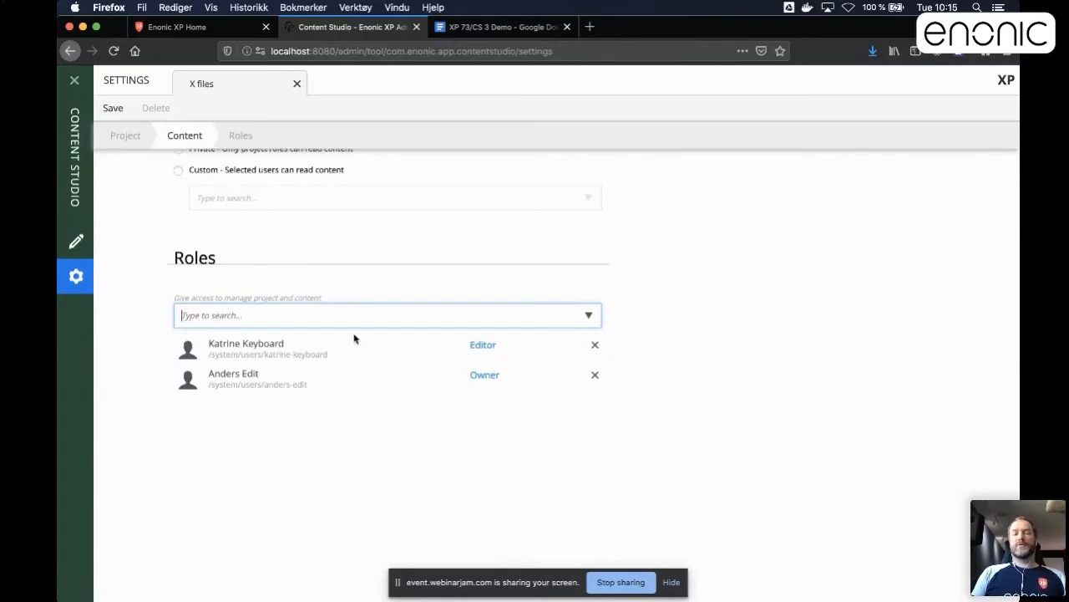
Hide the screen-sharing notice, return to Content Studio in Firefox and save the new X files project.
{"action": "left_click", "coordinate": [671, 582]}
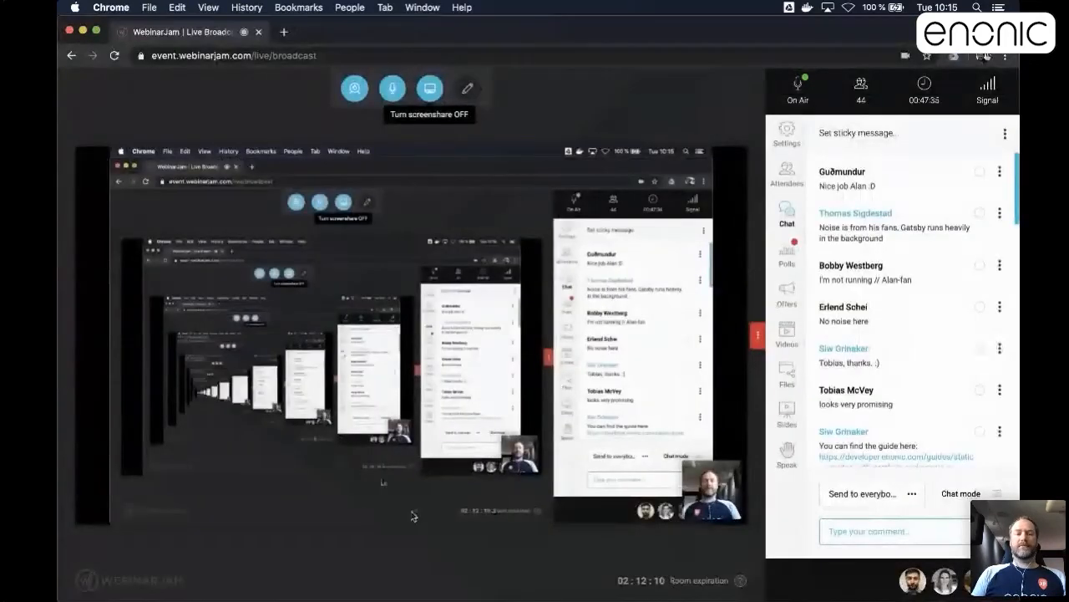
{"action": "key", "text": "super+Tab"}
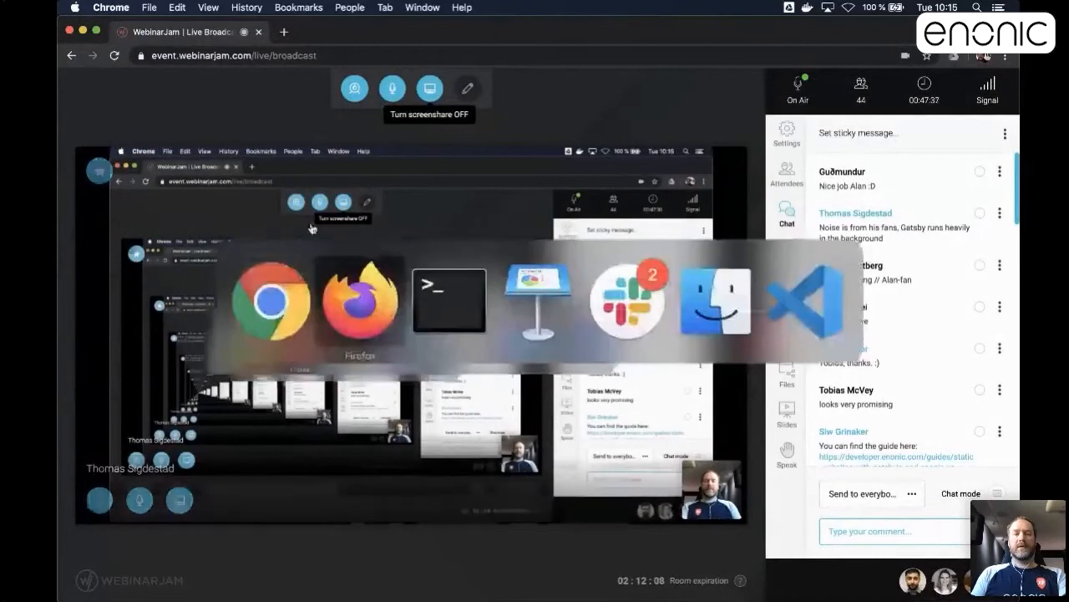
{"action": "left_click", "coordinate": [113, 110]}
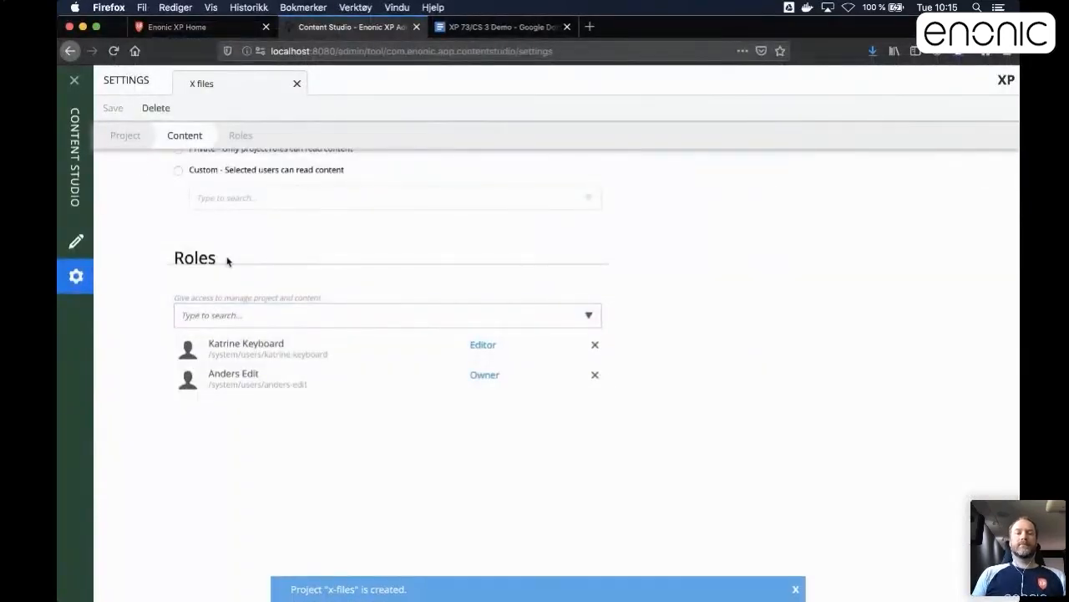
Upload alien-face-green-2-512.png as the icon of the X files project.
{"action": "left_click", "coordinate": [134, 85]}
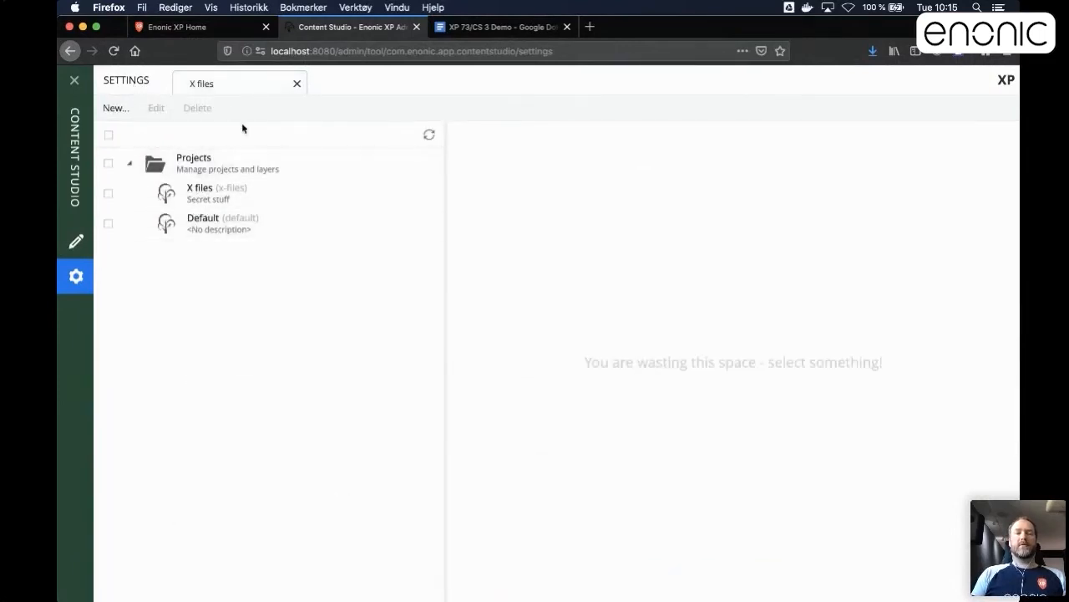
{"action": "left_click", "coordinate": [217, 87]}
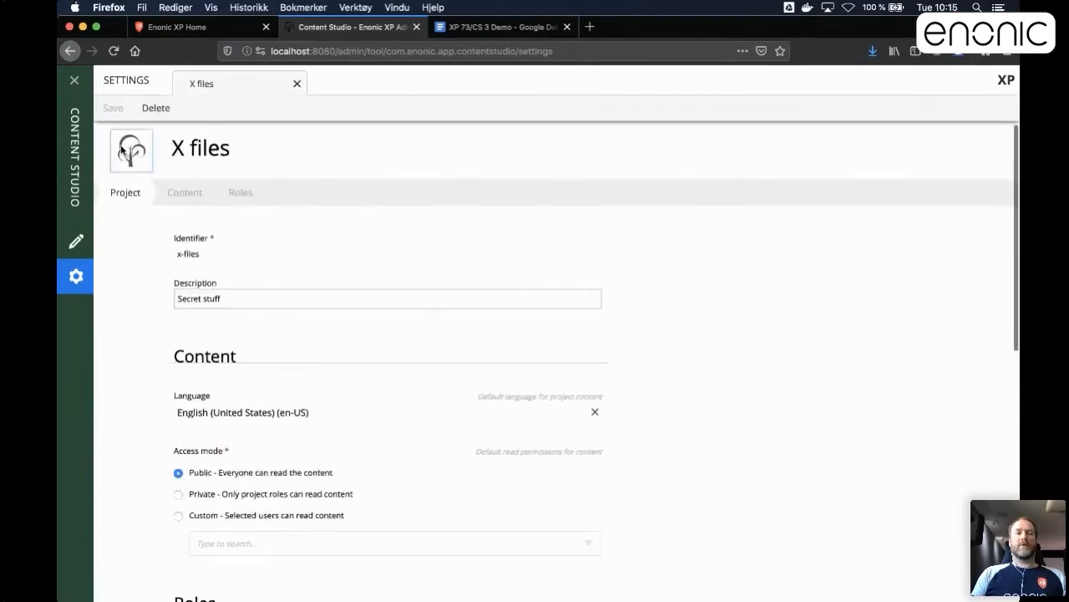
{"action": "left_click", "coordinate": [123, 151]}
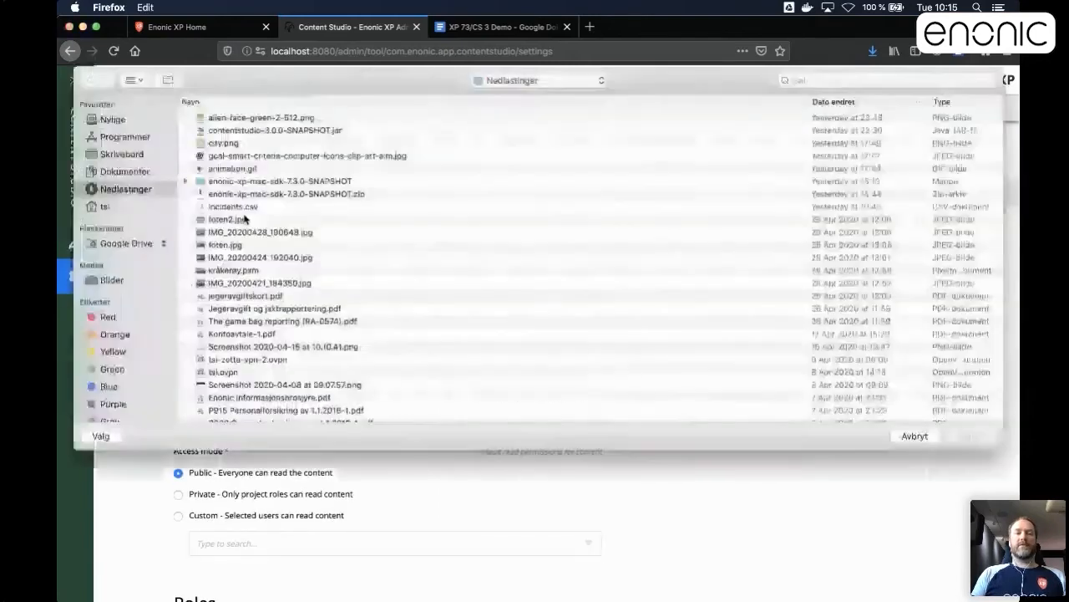
{"action": "left_click", "coordinate": [247, 117]}
{"action": "left_click", "coordinate": [972, 436]}
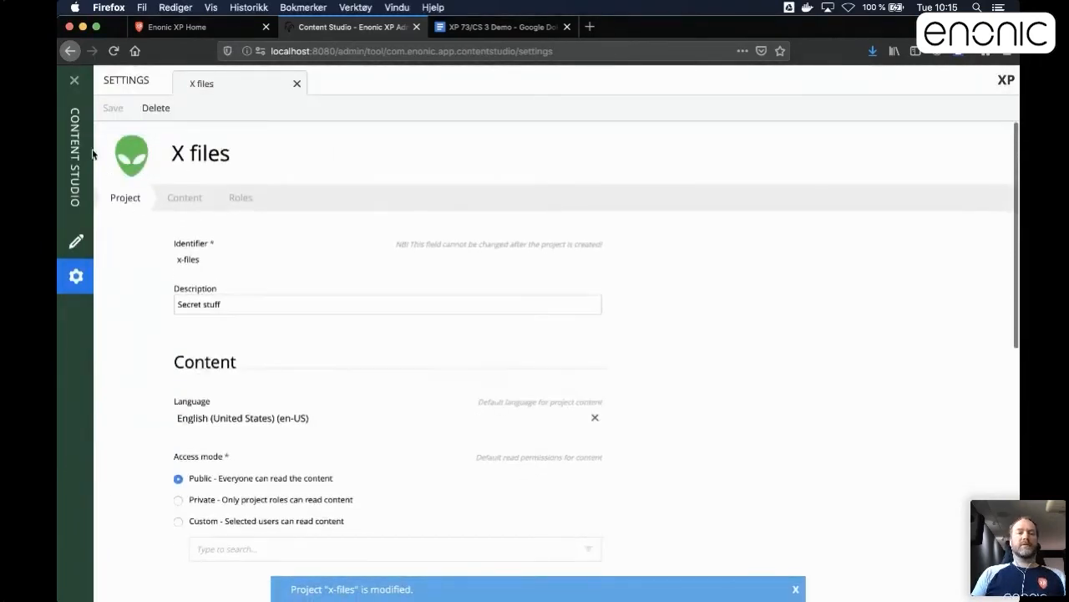
Open the Default project from the settings' project list for editing.
{"action": "left_click", "coordinate": [134, 83]}
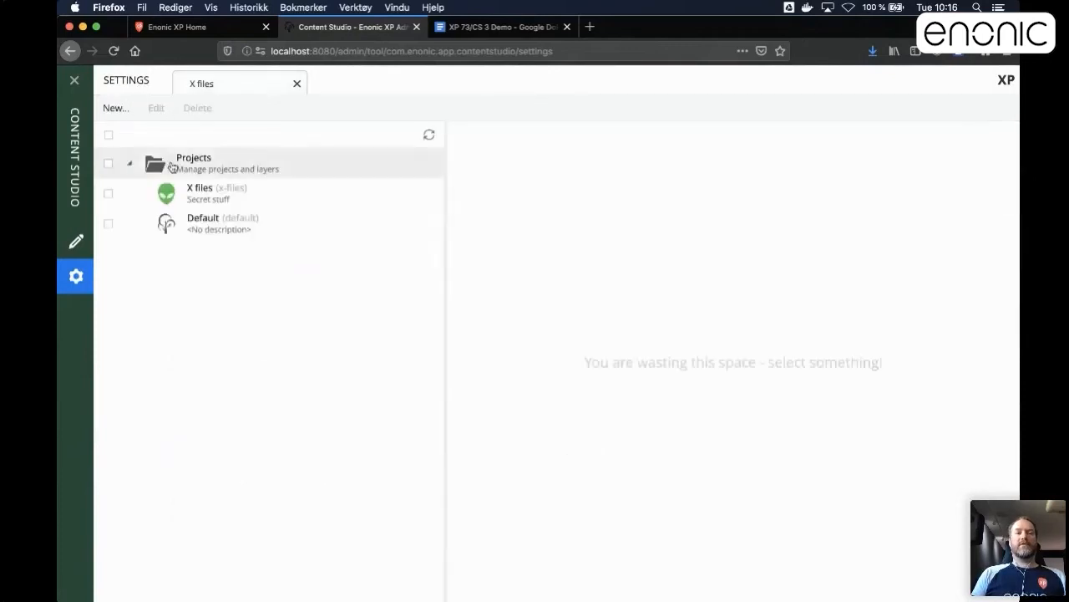
{"action": "left_click", "coordinate": [210, 226]}
{"action": "double_click", "coordinate": [211, 226]}
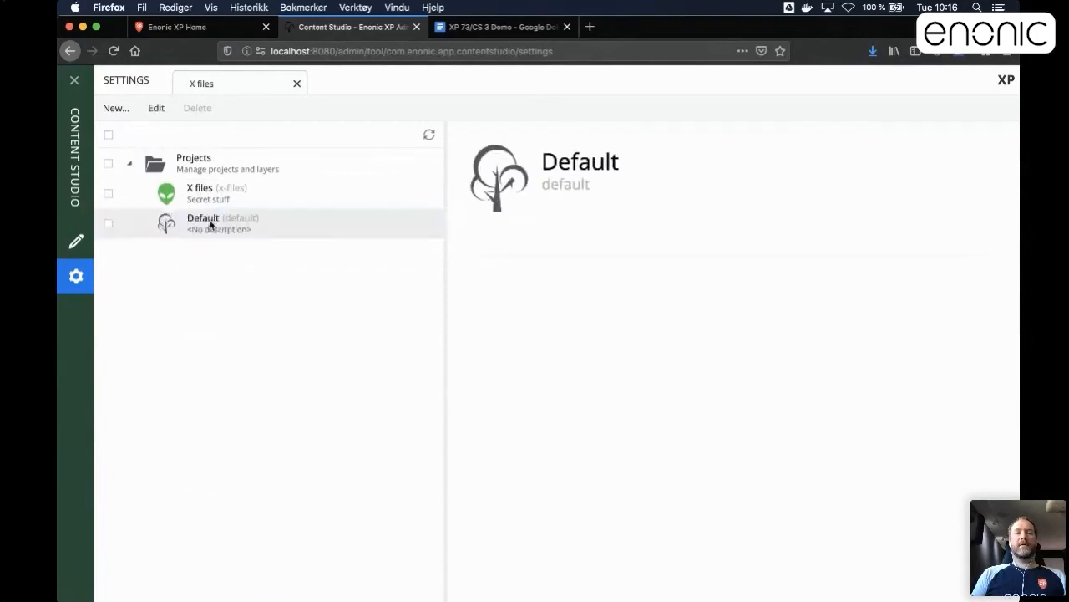
{"action": "double_click", "coordinate": [219, 159]}
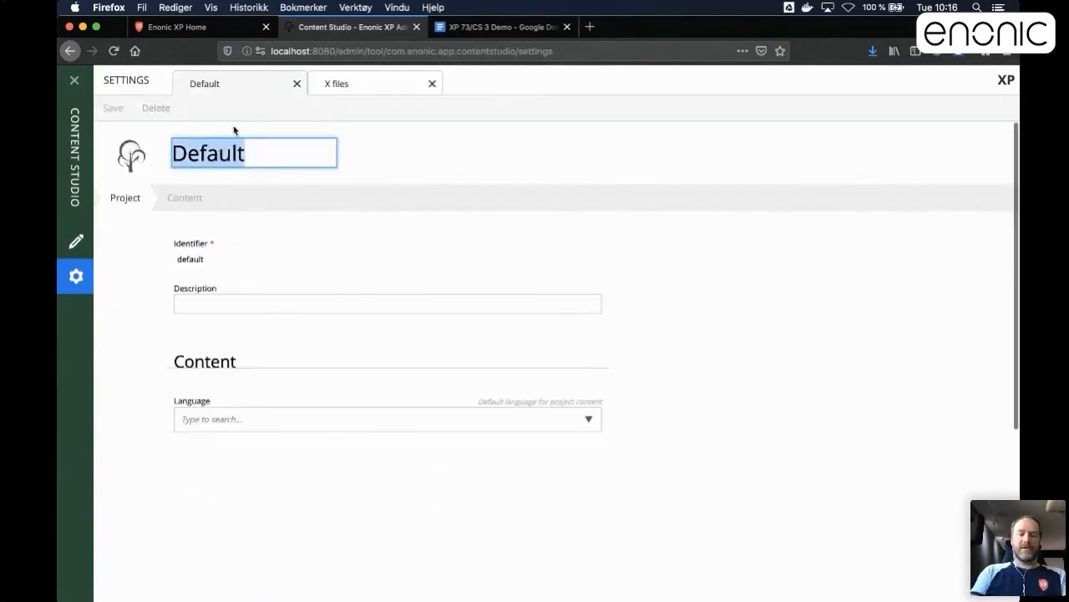
Change the default project's display name to "Basic sites" and save the project.
{"action": "type", "text": "S"}
{"action": "key", "text": "BackSpace"}
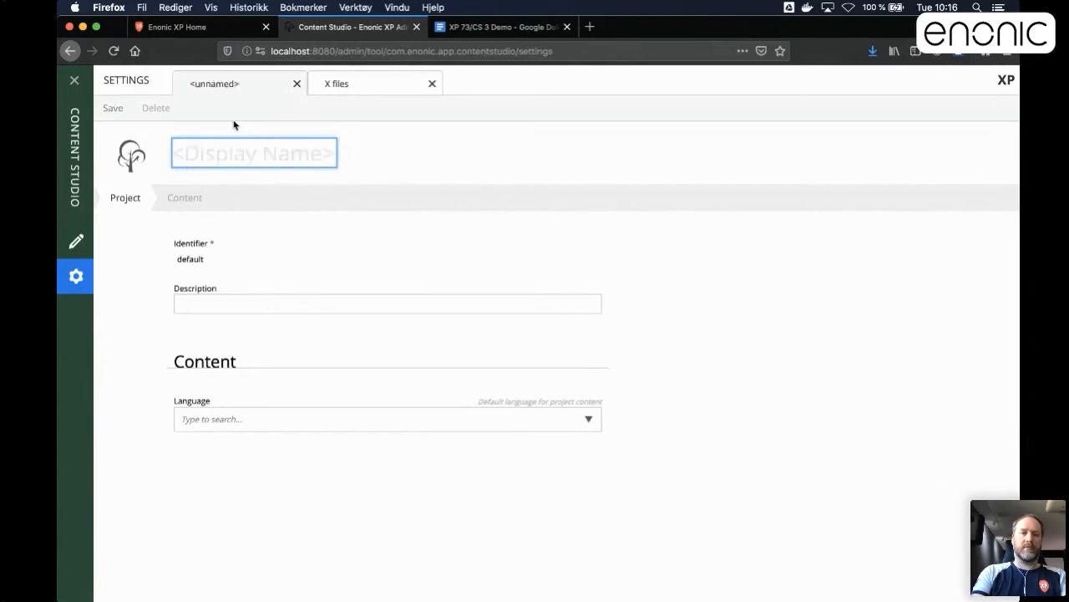
{"action": "type", "text": "Base"}
{"action": "key", "text": "BackSpace"}
{"action": "type", "text": "i"}
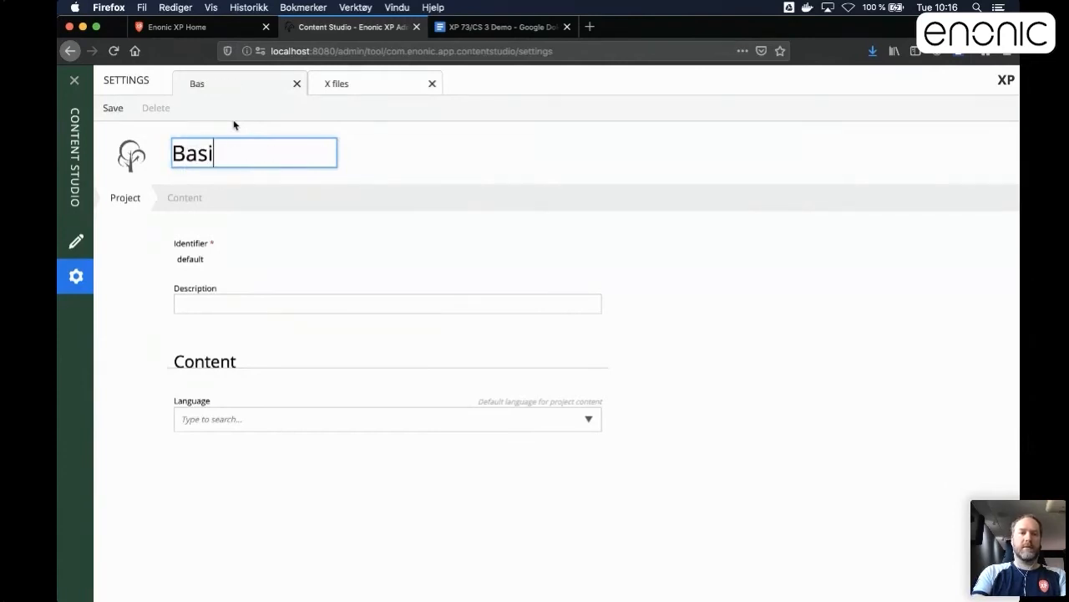
{"action": "type", "text": "c sites"}
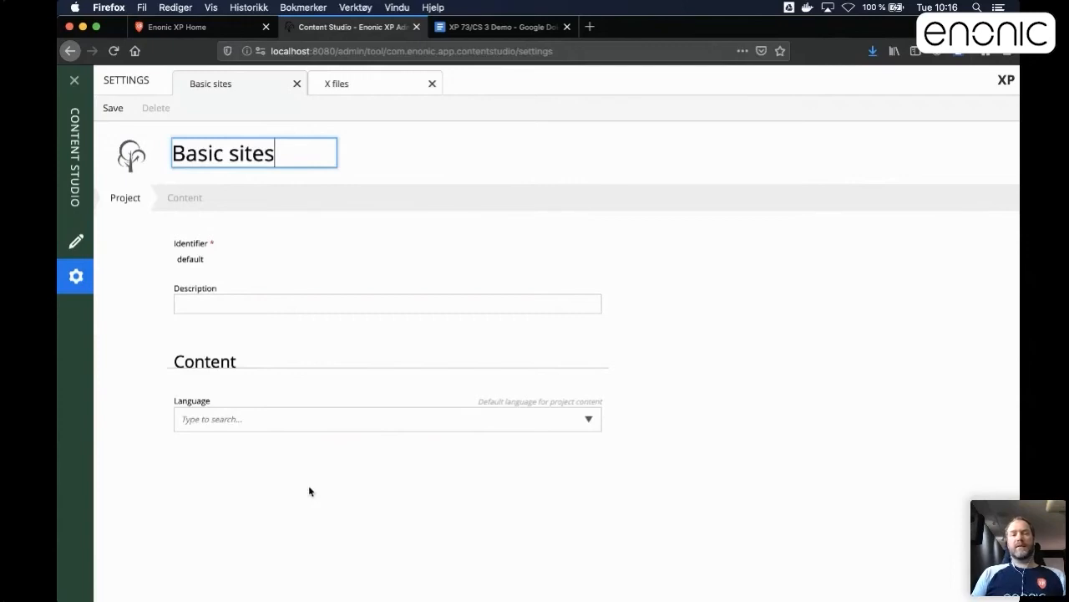
{"action": "left_click", "coordinate": [206, 196]}
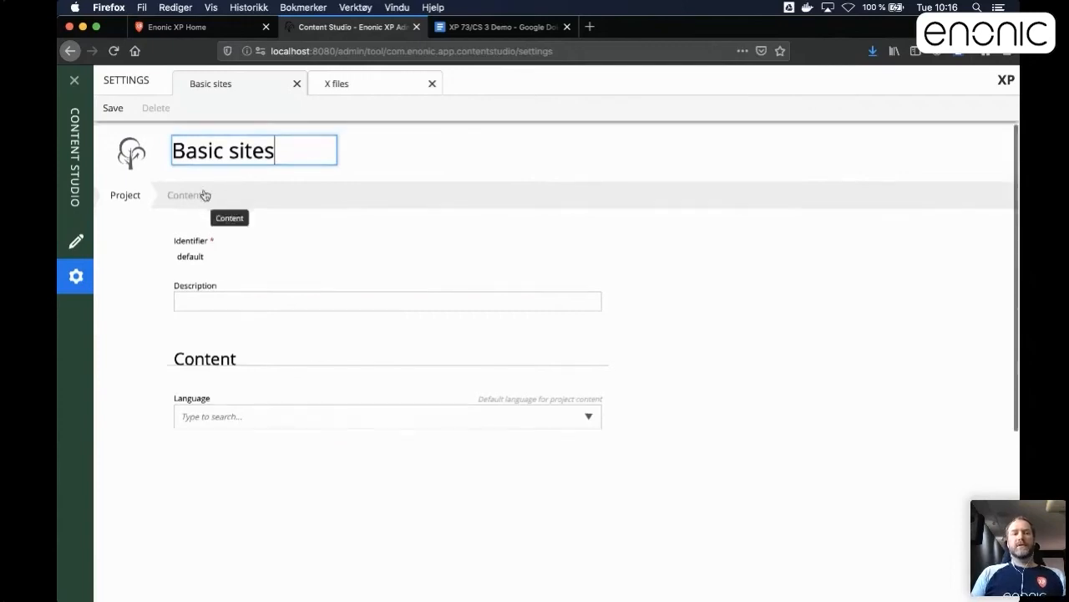
{"action": "scroll", "coordinate": [267, 330], "scroll_direction": "up", "scroll_amount": 2}
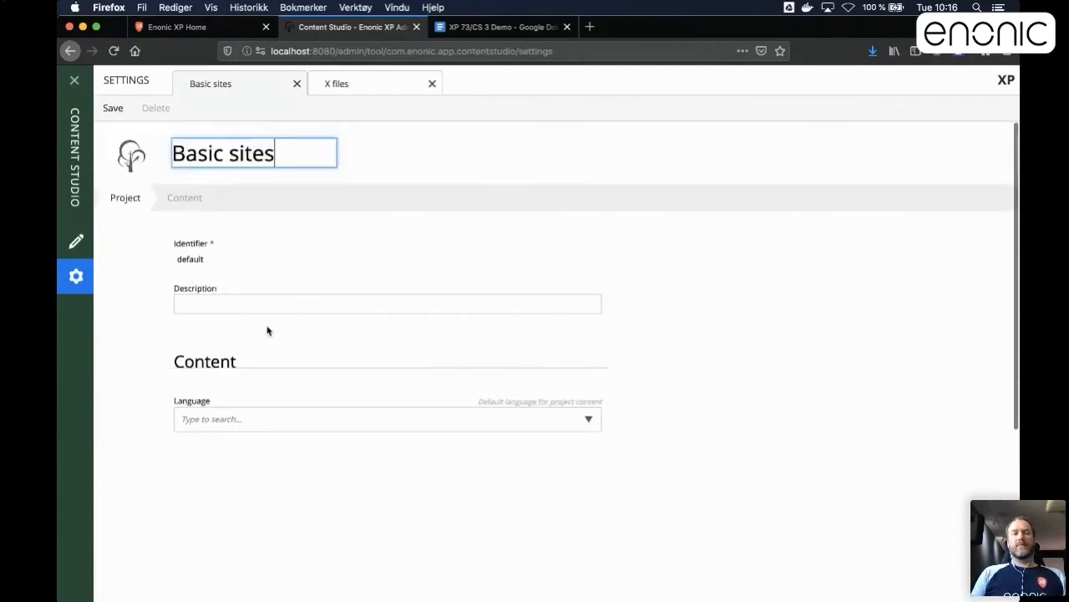
{"action": "left_click", "coordinate": [117, 112]}
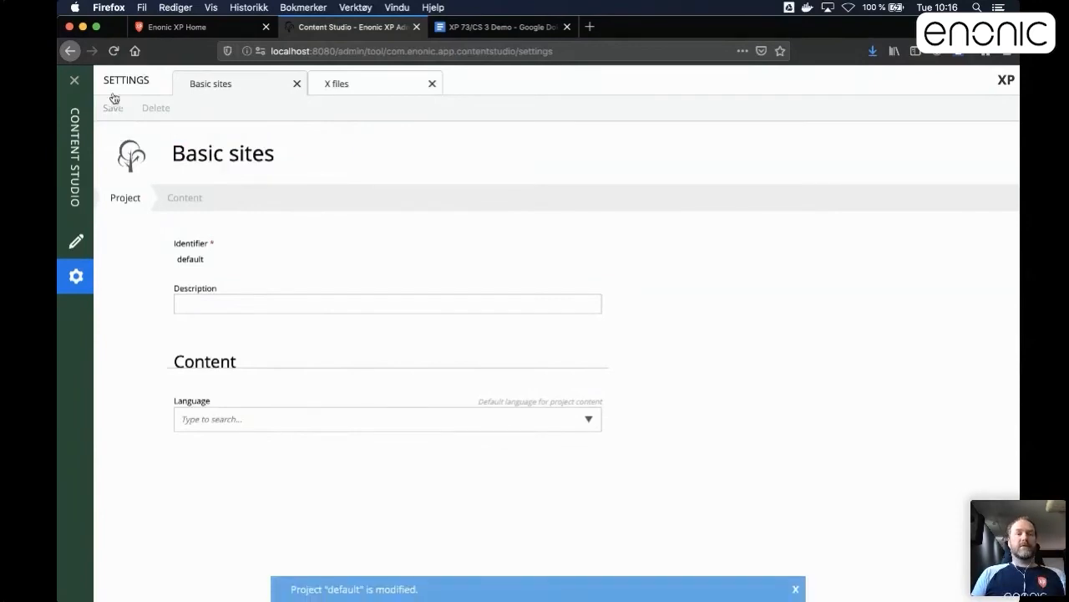
Go to the content view and switch the active project from Basic sites to X files.
{"action": "left_click", "coordinate": [75, 242]}
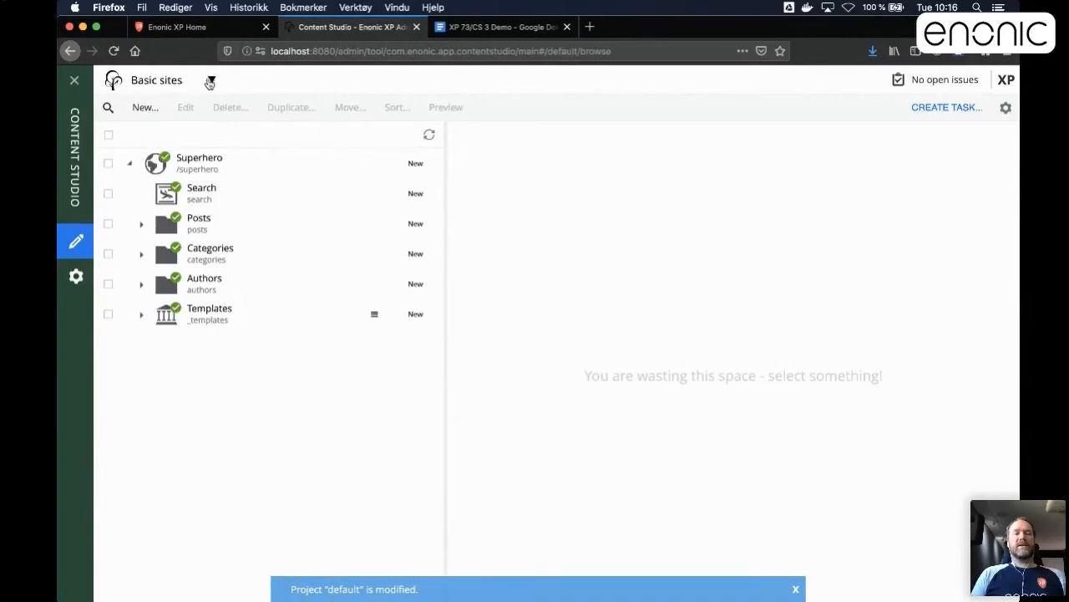
{"action": "left_click", "coordinate": [213, 80]}
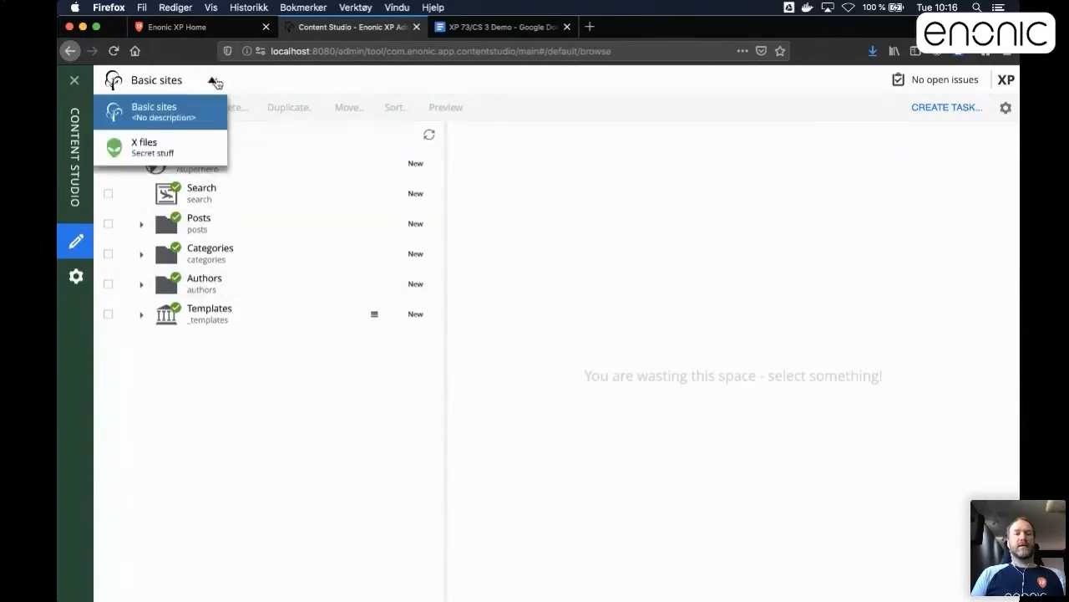
{"action": "left_click", "coordinate": [187, 148]}
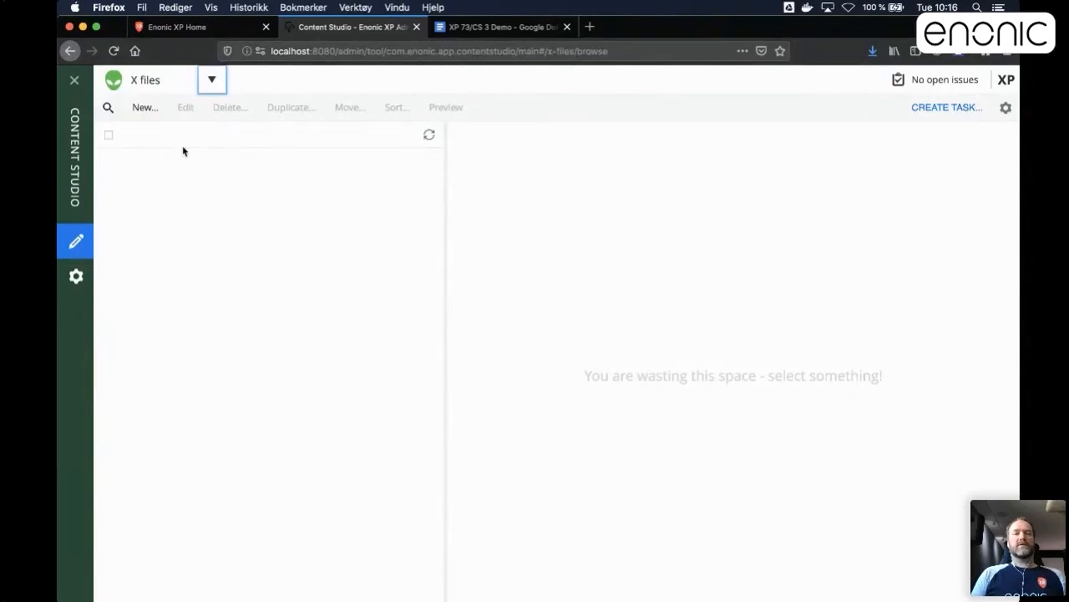
Create a folder in the X files project with the display name "Demo content".
{"action": "left_click", "coordinate": [144, 109]}
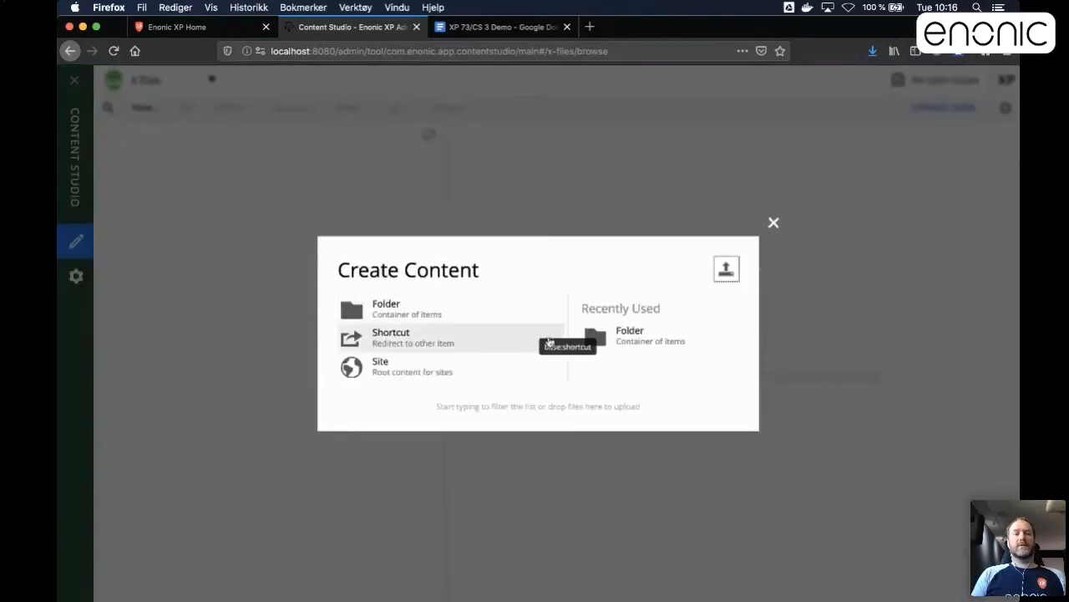
{"action": "left_click", "coordinate": [409, 311]}
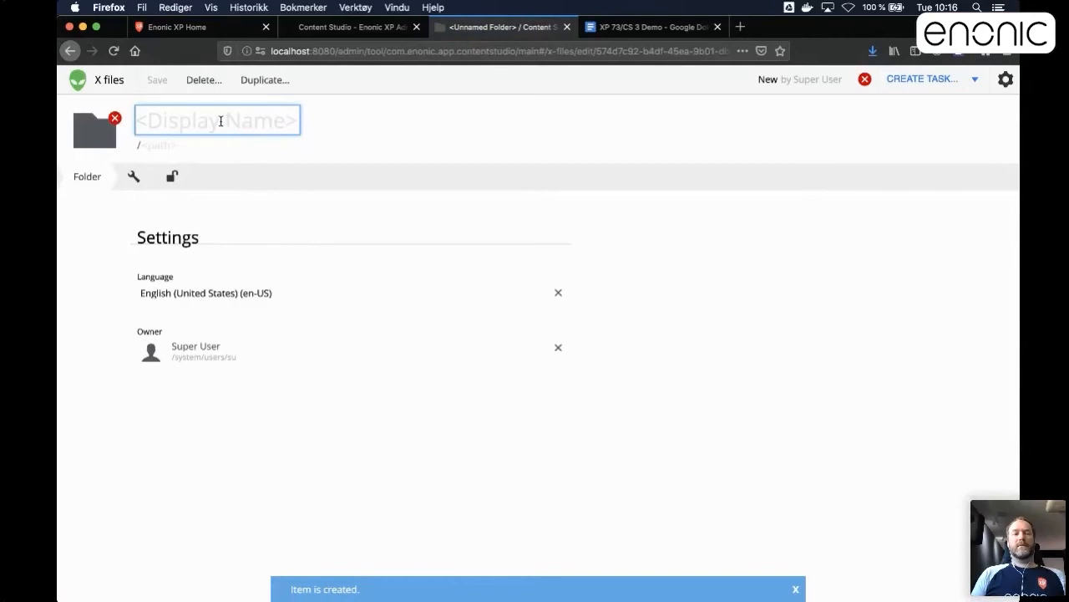
{"action": "type", "text": "Demo "}
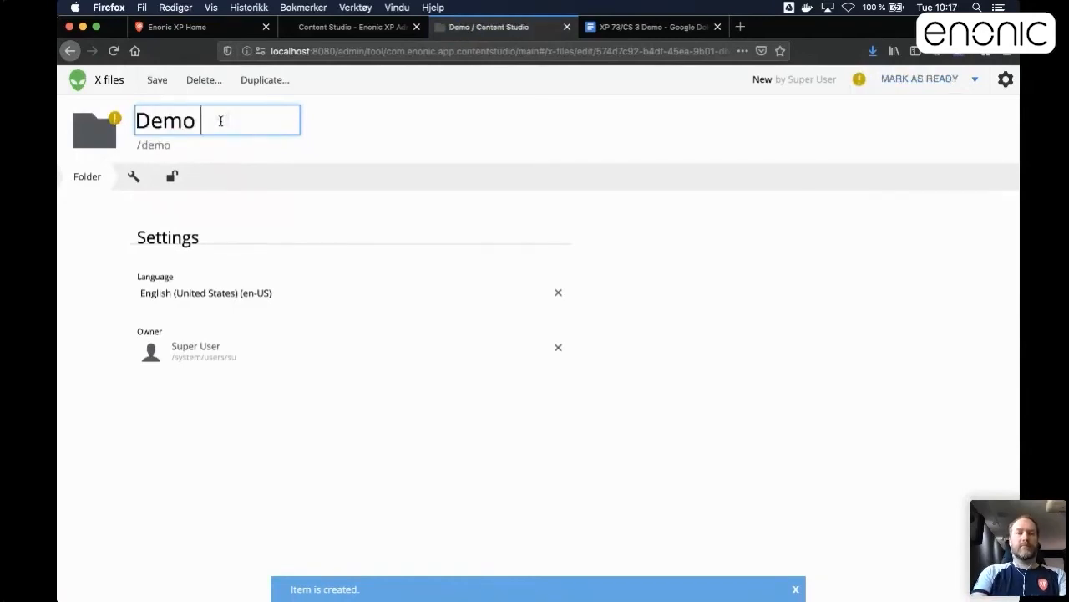
{"action": "type", "text": "content"}
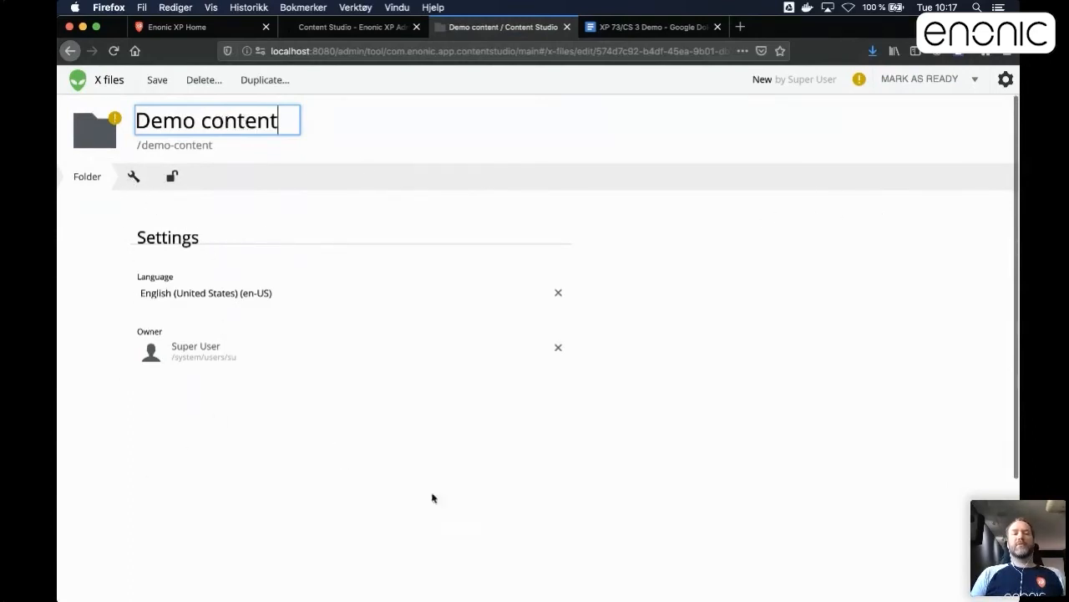
Review the access permissions that the Demo content folder inherits from the project's roles, leaving them as they are.
{"action": "left_click", "coordinate": [173, 180]}
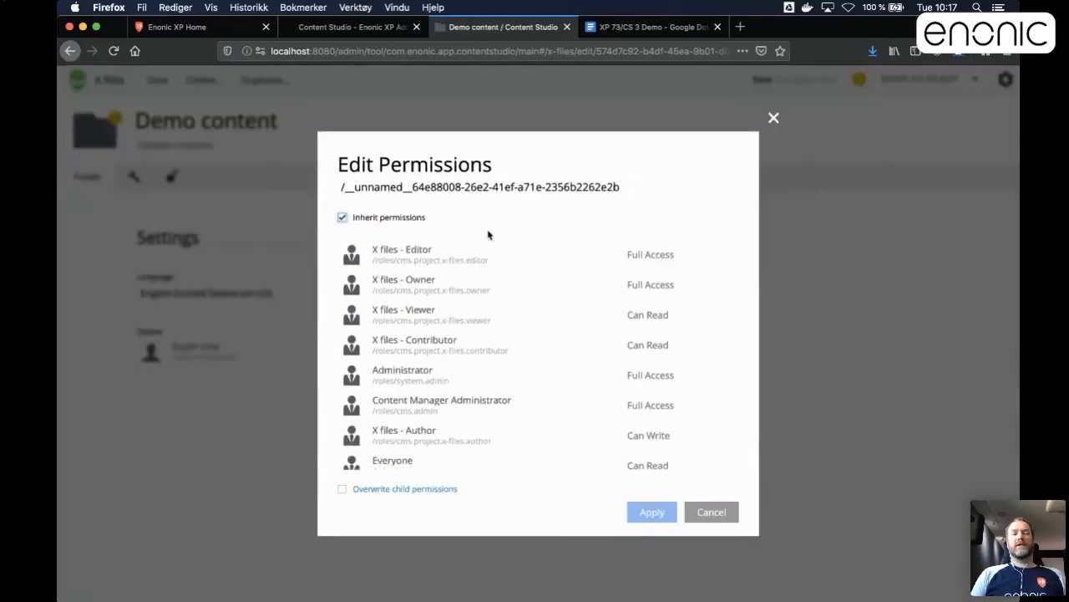
{"action": "scroll", "coordinate": [483, 396], "scroll_direction": "down", "scroll_amount": 1}
{"action": "scroll", "coordinate": [488, 396], "scroll_direction": "up", "scroll_amount": 1}
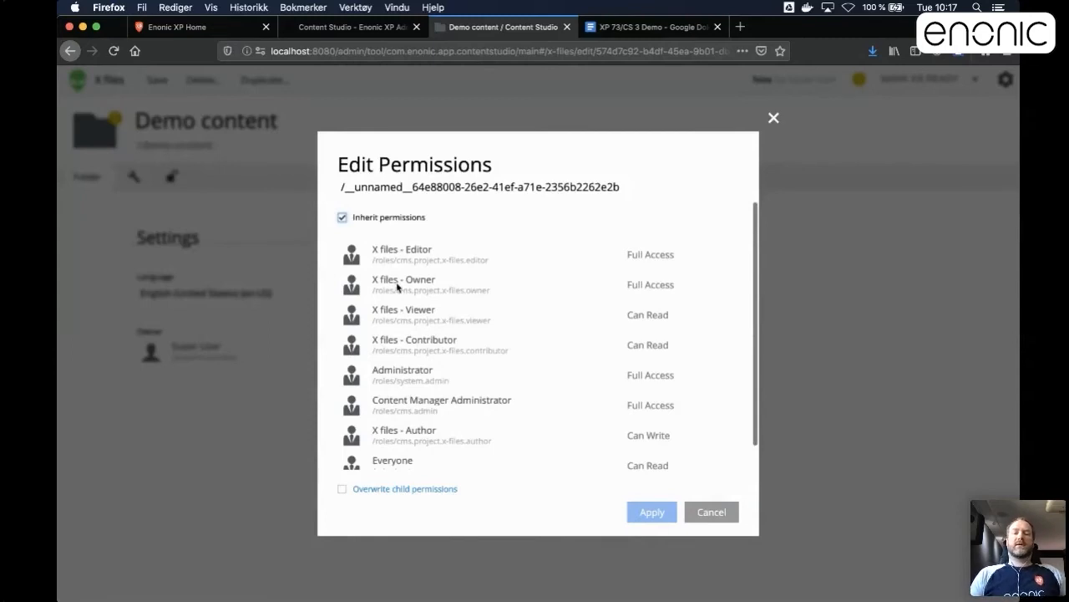
{"action": "scroll", "coordinate": [399, 304], "scroll_direction": "down", "scroll_amount": 1}
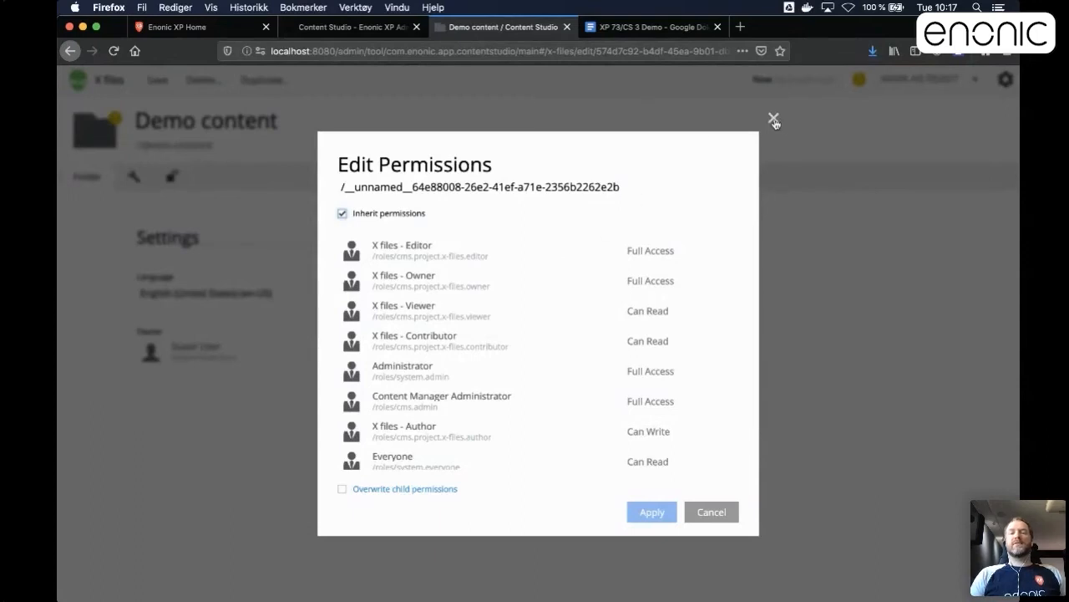
{"action": "left_click", "coordinate": [774, 120]}
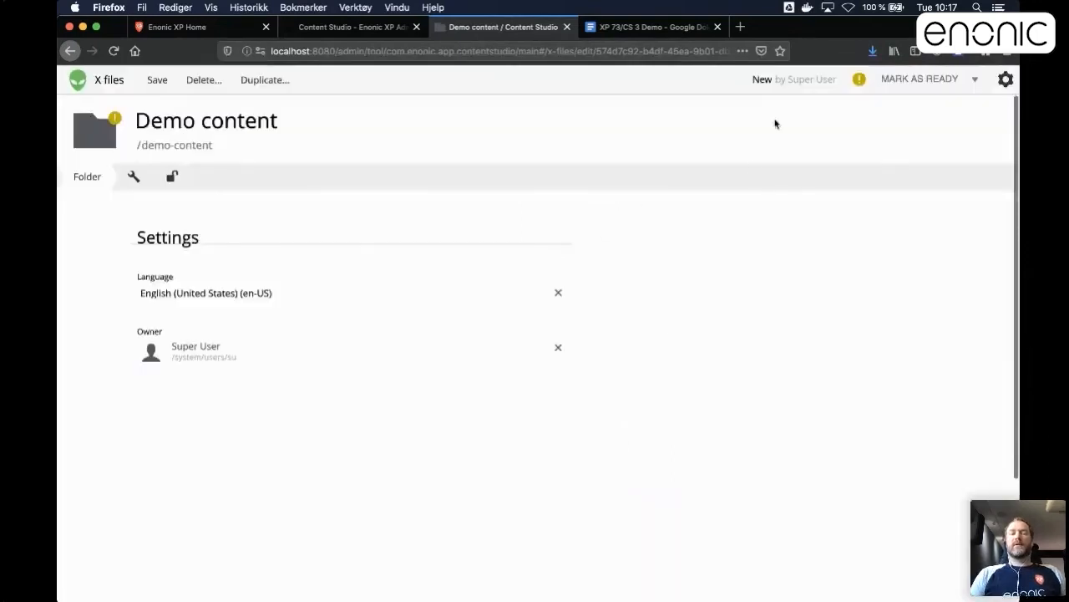
Save the folder, rename it "Demo content dsf" and save it again.
{"action": "left_click", "coordinate": [157, 80]}
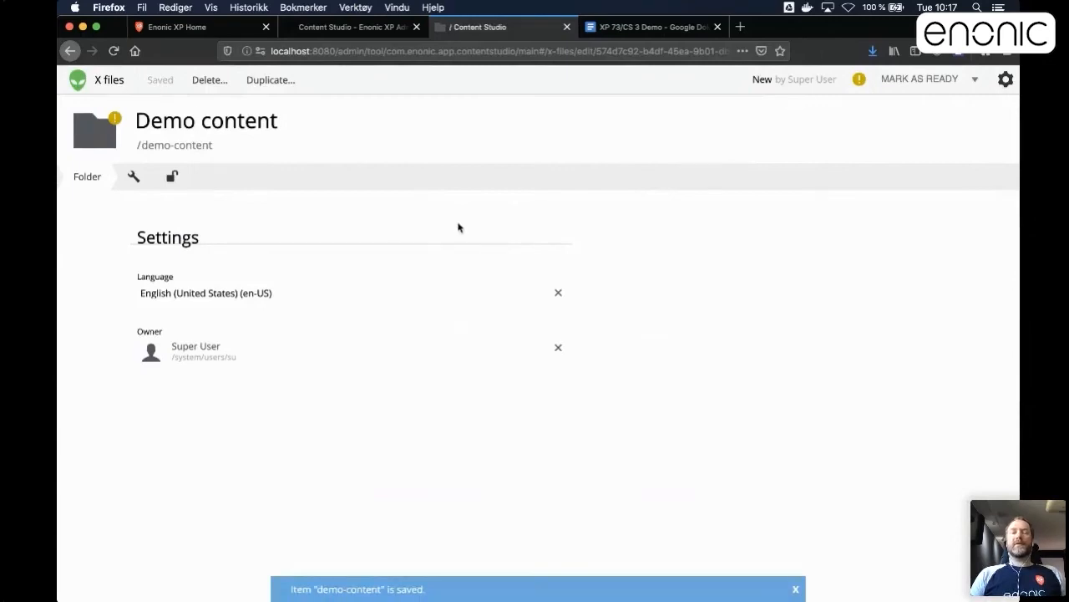
{"action": "left_click", "coordinate": [247, 116]}
{"action": "left_click", "coordinate": [284, 121]}
{"action": "type", "text": "dsf"}
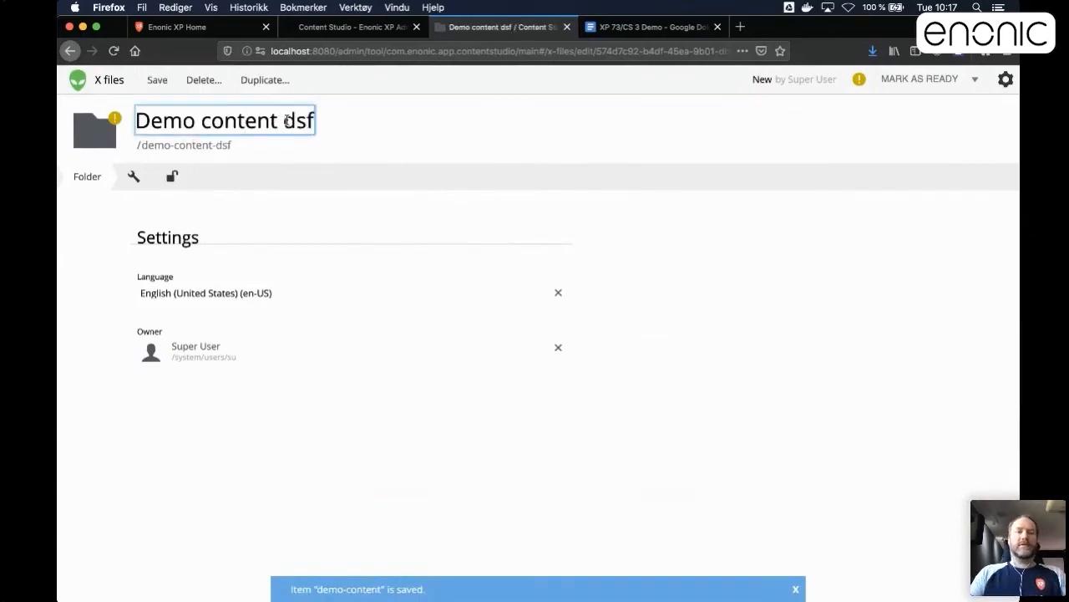
{"action": "left_click", "coordinate": [155, 80]}
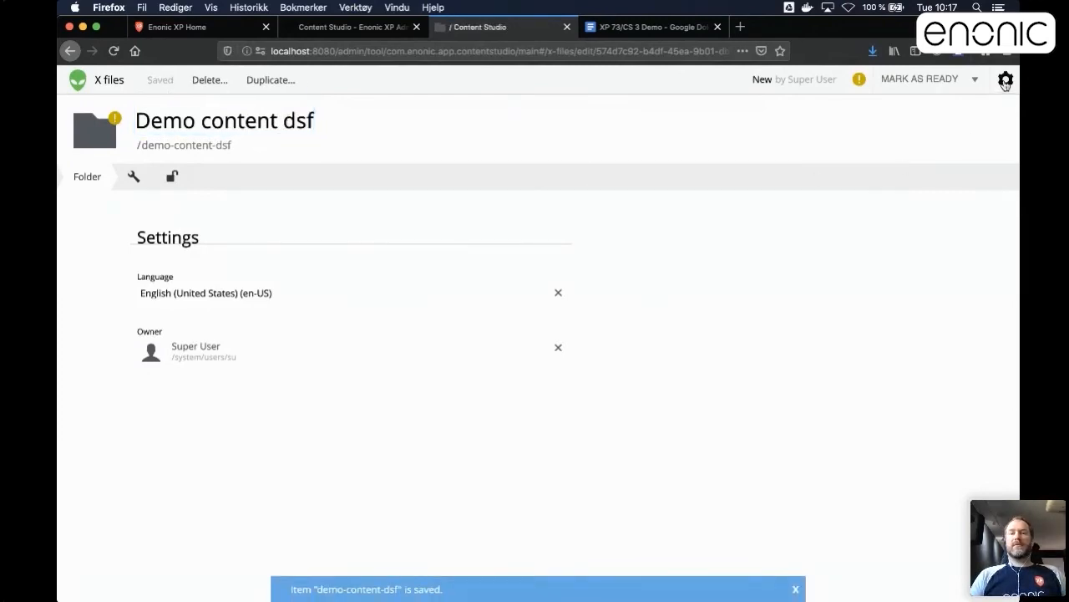
{"action": "left_click", "coordinate": [1006, 81]}
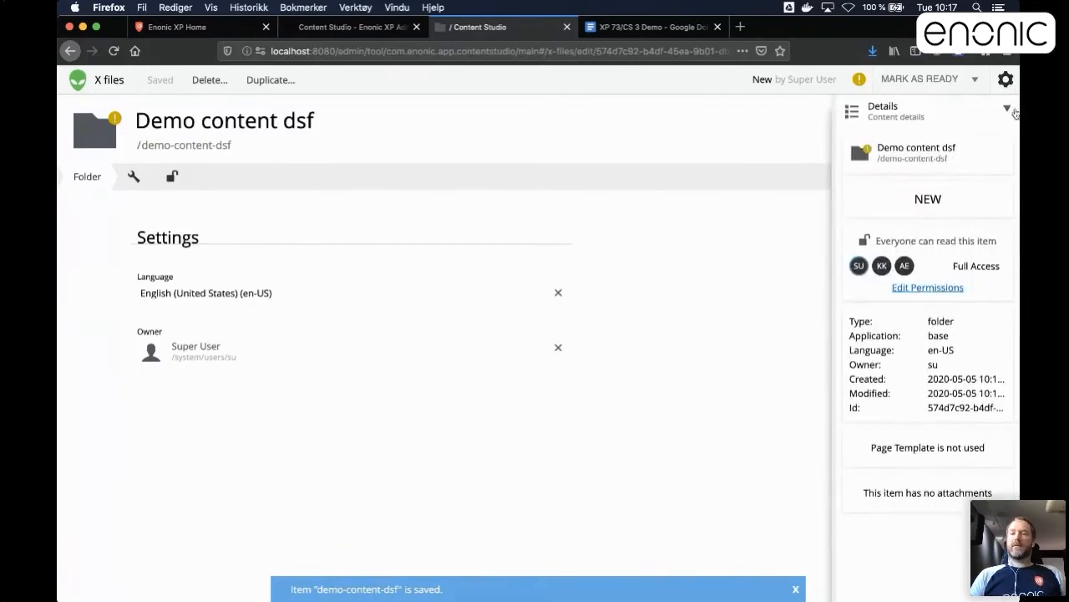
{"action": "left_click", "coordinate": [1008, 112]}
{"action": "left_click", "coordinate": [922, 181]}
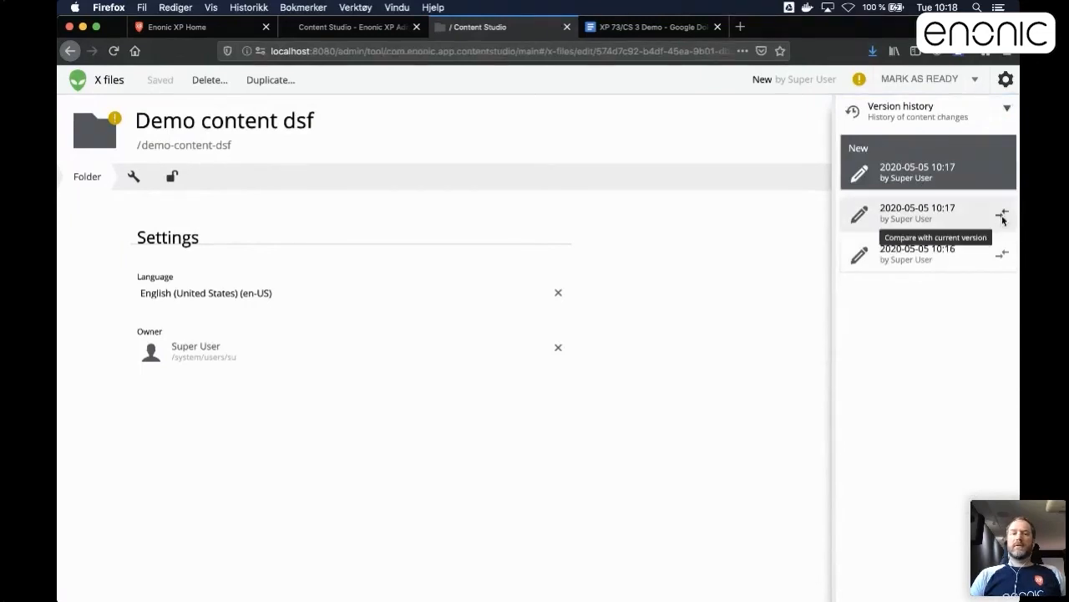
{"action": "left_click", "coordinate": [1002, 216]}
{"action": "left_click", "coordinate": [452, 166]}
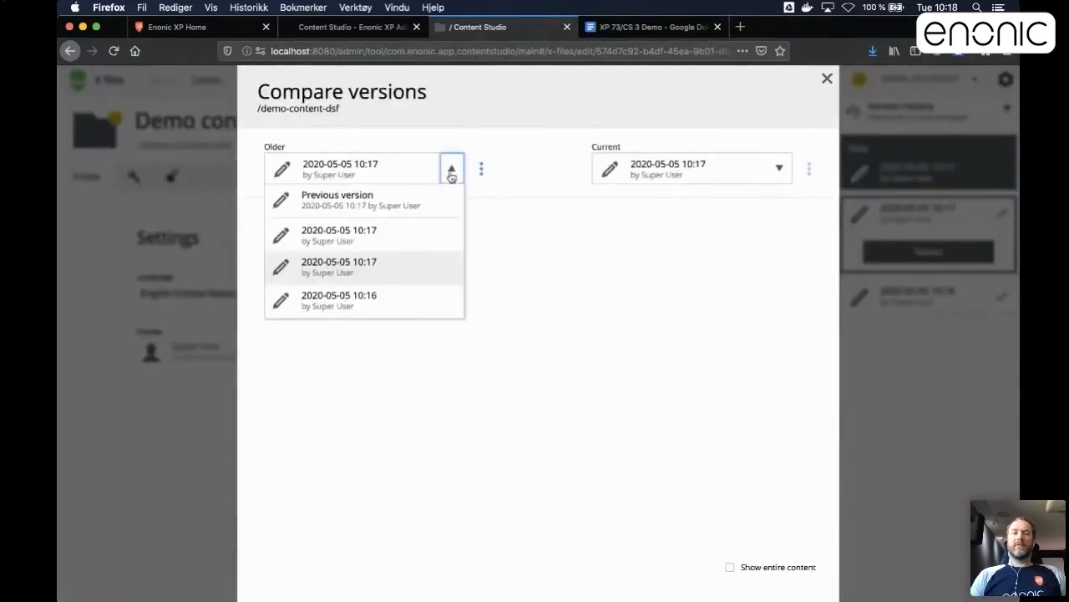
{"action": "left_click", "coordinate": [396, 300]}
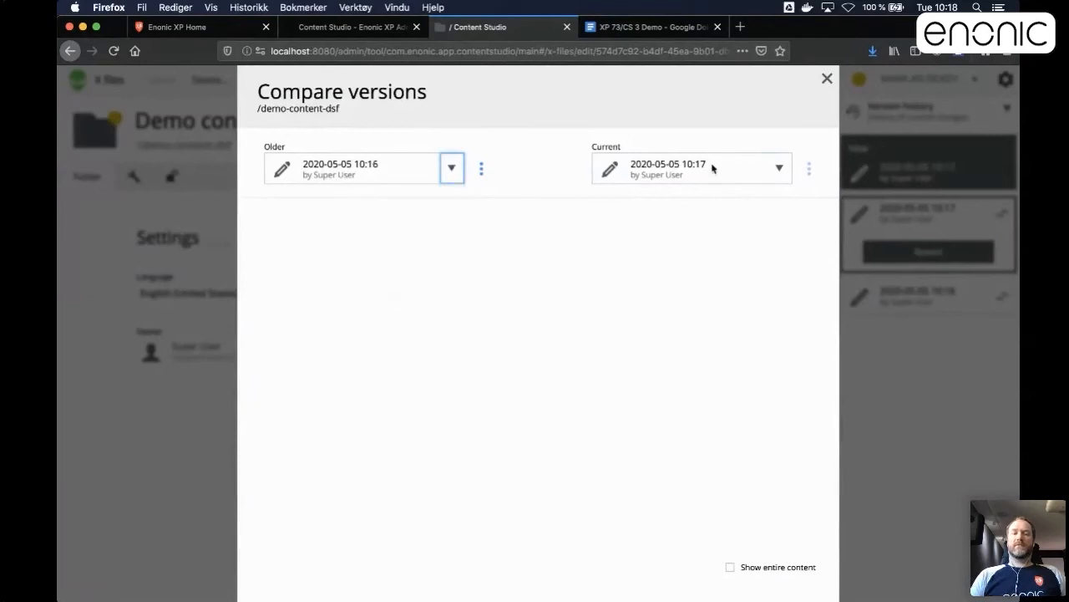
{"action": "left_click", "coordinate": [826, 79]}
Compare the oldest version in the history with the current one directly, and close the folder's editor.
{"action": "left_click", "coordinate": [260, 117]}
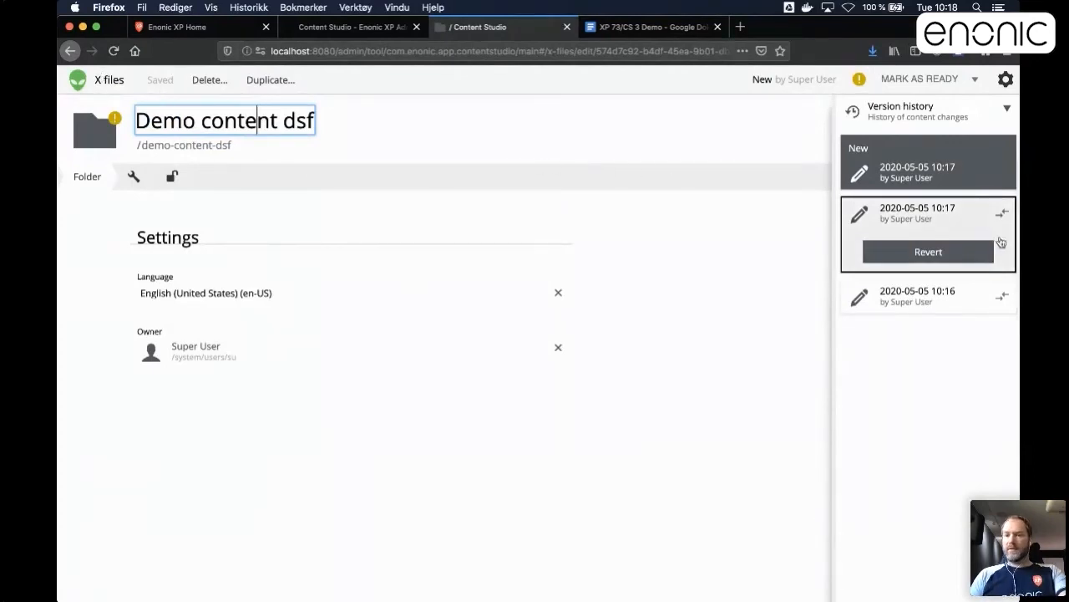
{"action": "left_click", "coordinate": [1004, 297]}
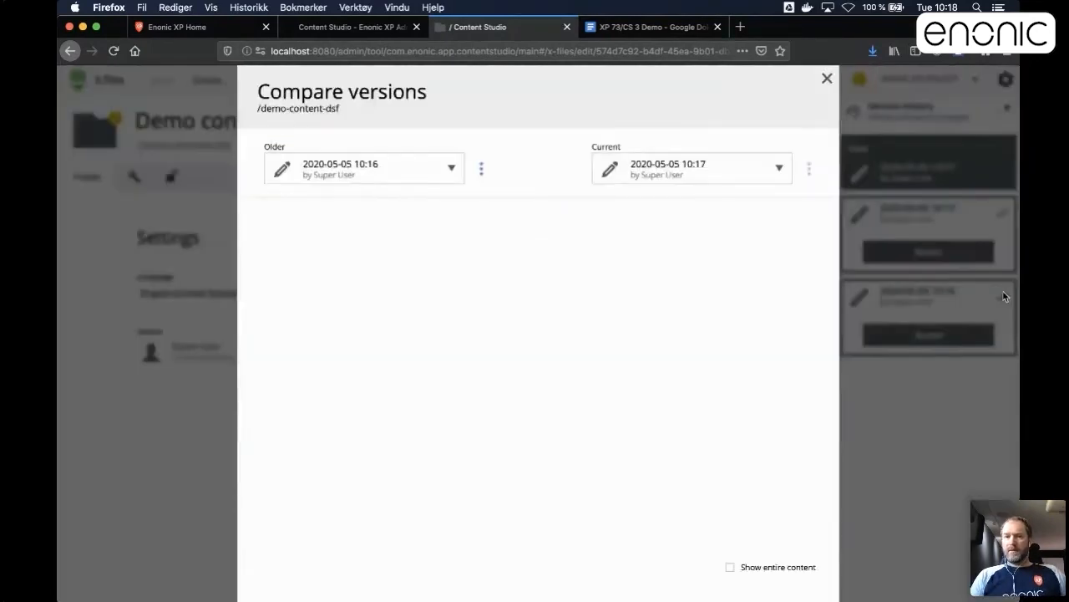
{"action": "left_click", "coordinate": [826, 79]}
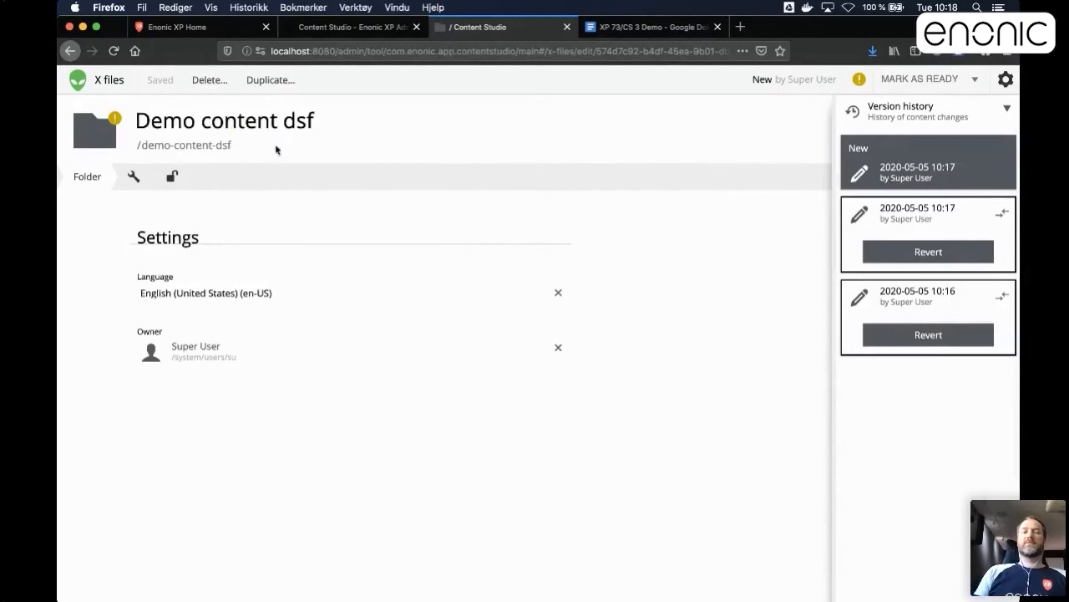
{"action": "left_click", "coordinate": [566, 28]}
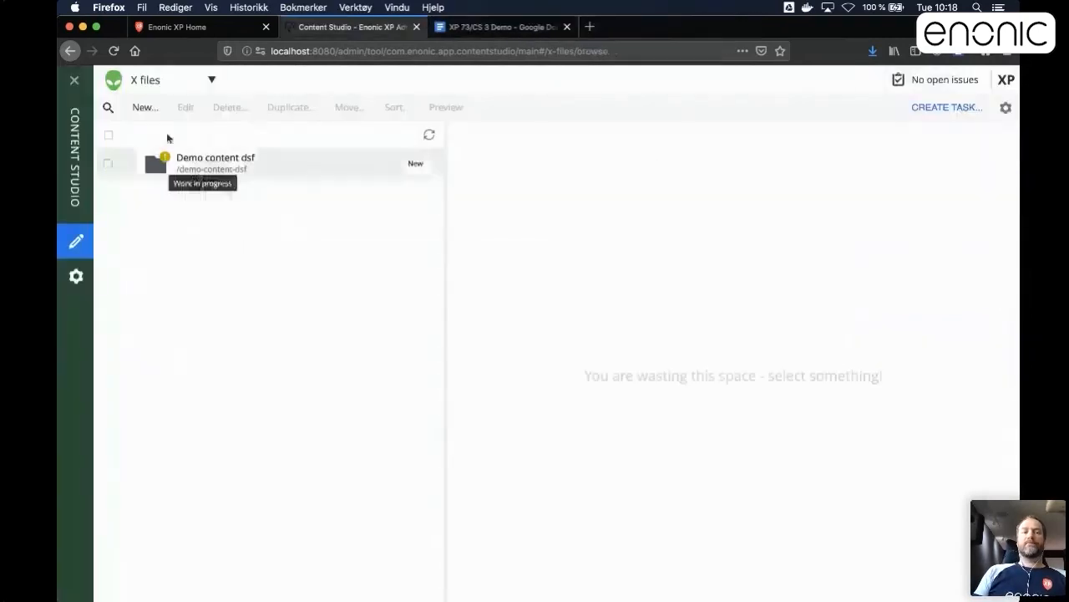
Switch to the Basic sites project and open the Featured Image post from the Superhero site's Posts folder for editing.
{"action": "left_click", "coordinate": [212, 80]}
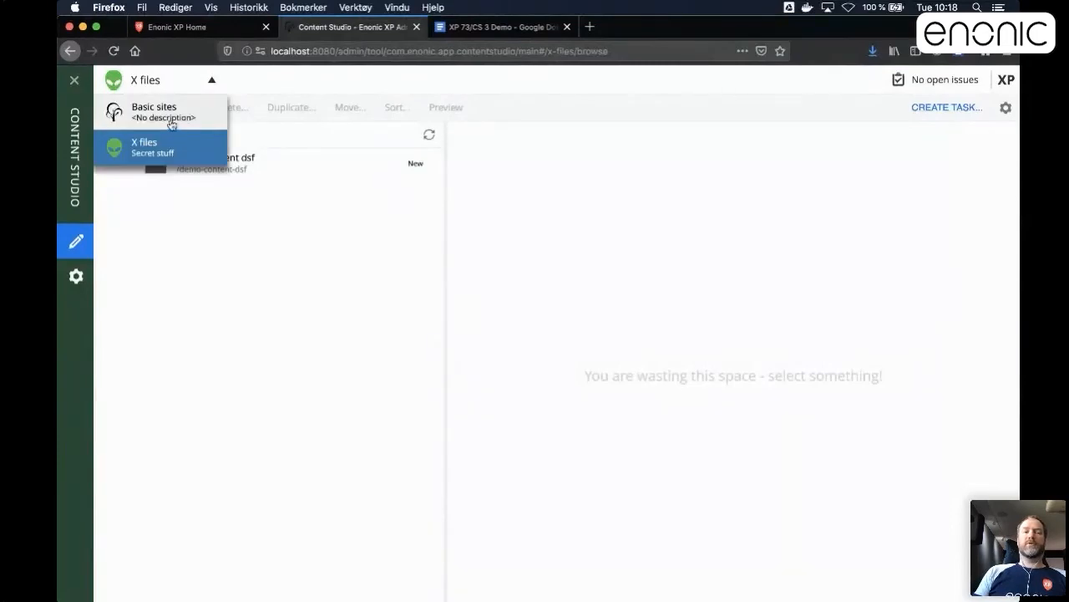
{"action": "left_click", "coordinate": [171, 115]}
{"action": "left_click", "coordinate": [130, 164]}
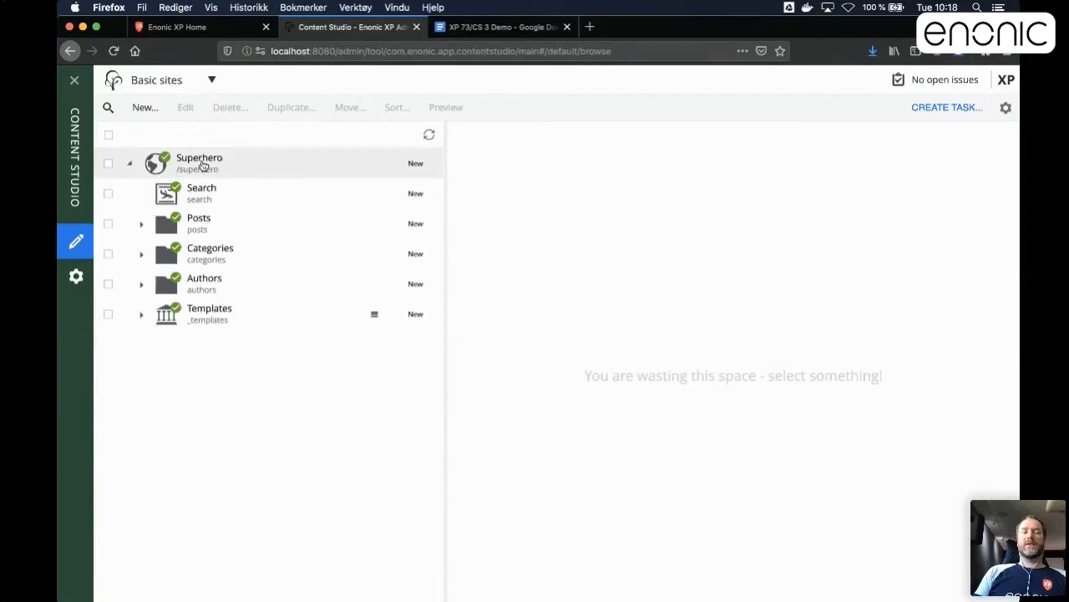
{"action": "left_click", "coordinate": [141, 224]}
{"action": "double_click", "coordinate": [254, 261]}
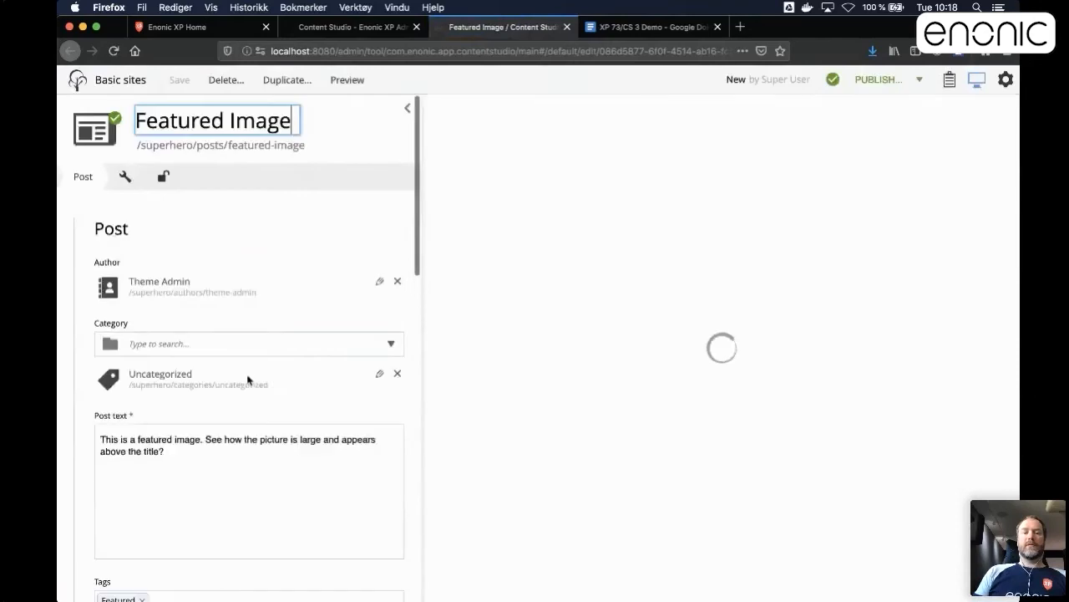
Delete the entire post text of the Featured Image post and check how the form marks the empty field.
{"action": "scroll", "coordinate": [225, 359], "scroll_direction": "down", "scroll_amount": 5}
{"action": "triple_click", "coordinate": [171, 228]}
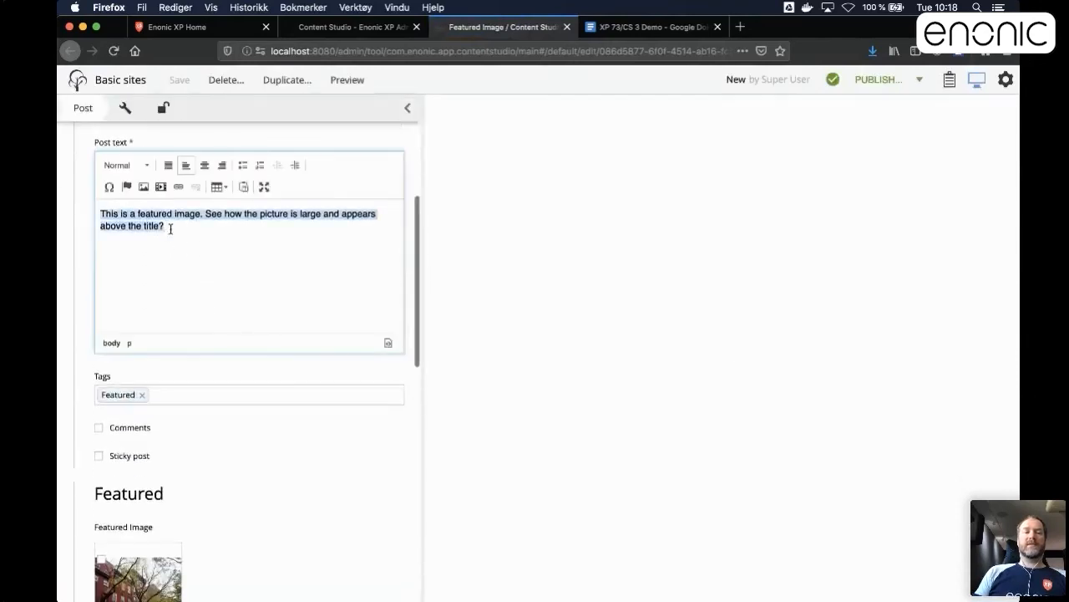
{"action": "key", "text": "BackSpace"}
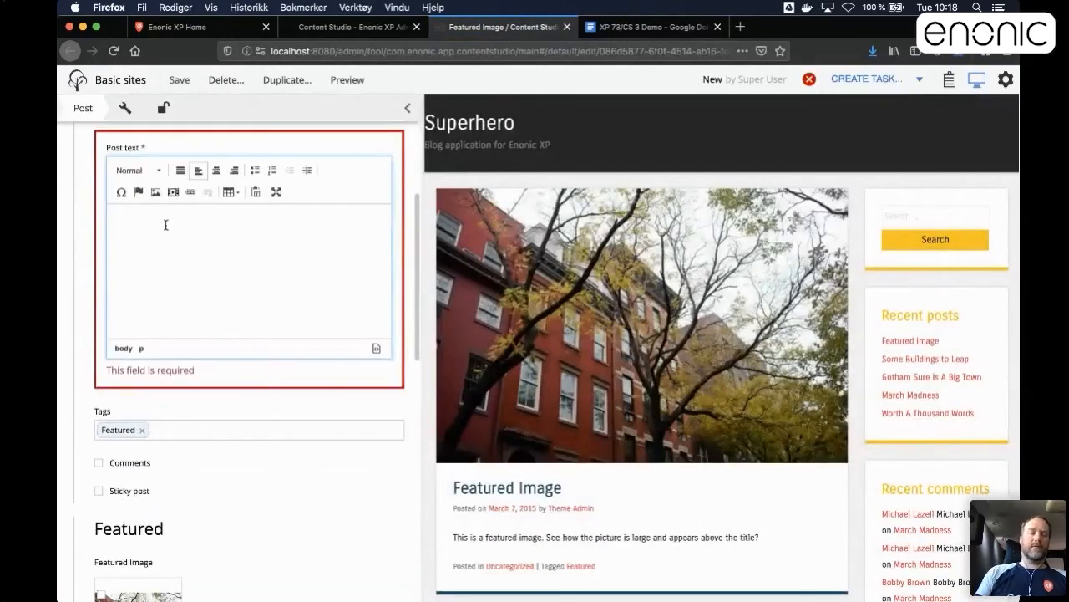
{"action": "scroll", "coordinate": [184, 239], "scroll_direction": "up", "scroll_amount": 2}
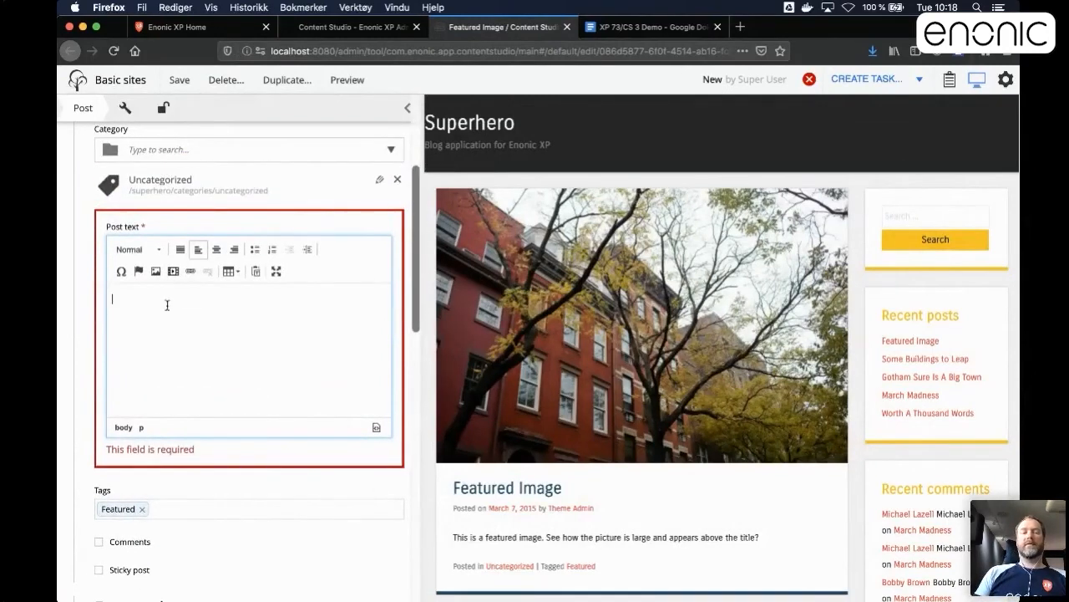
{"action": "left_click", "coordinate": [270, 488]}
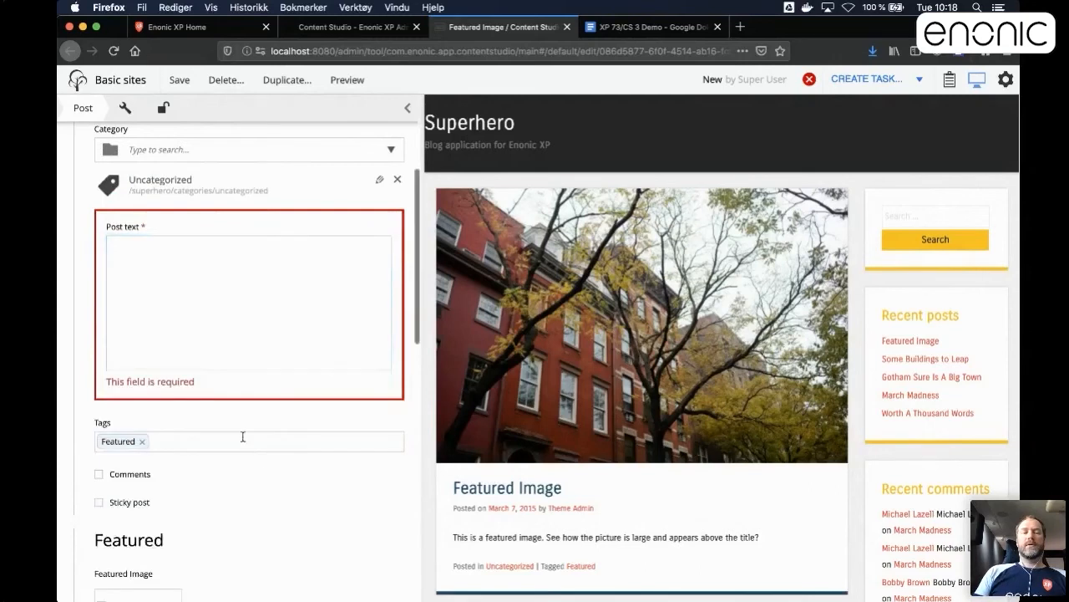
{"action": "scroll", "coordinate": [241, 436], "scroll_direction": "up", "scroll_amount": 3}
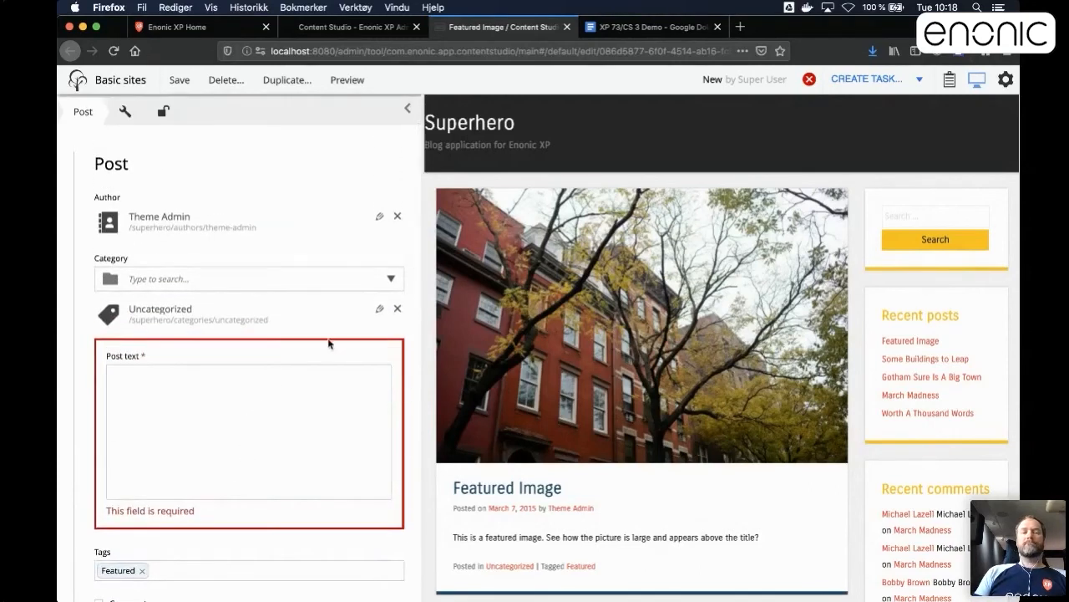
{"action": "scroll", "coordinate": [328, 343], "scroll_direction": "up", "scroll_amount": 2}
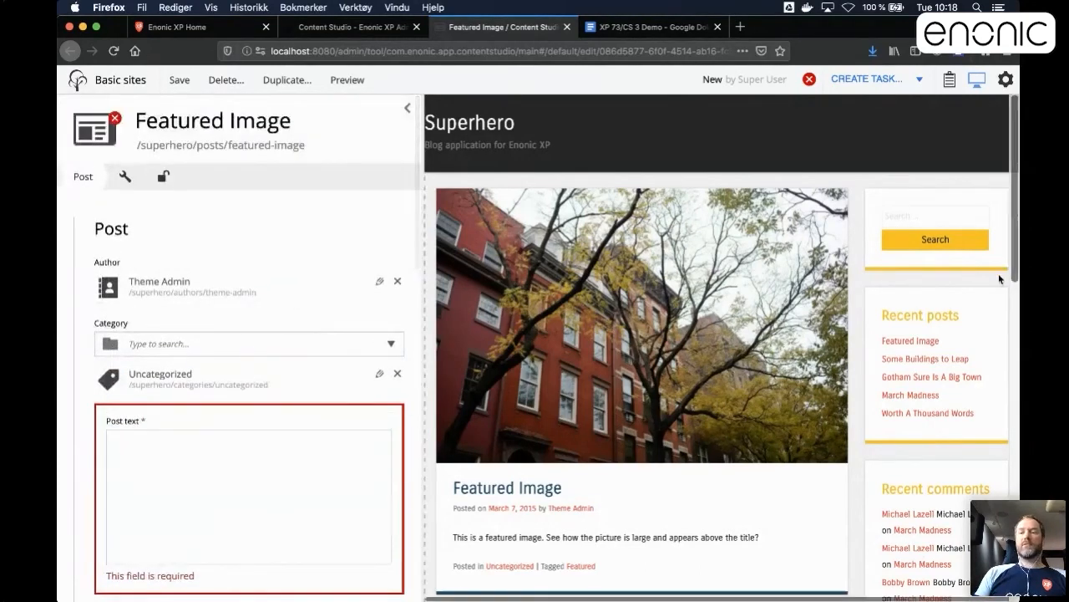
Narrow the browser window to mobile width and open the Basic sites content list, briefly viewing the Superhero site's preview.
{"action": "left_click_drag", "start_coordinate": [1020, 281], "coordinate": [307, 273]}
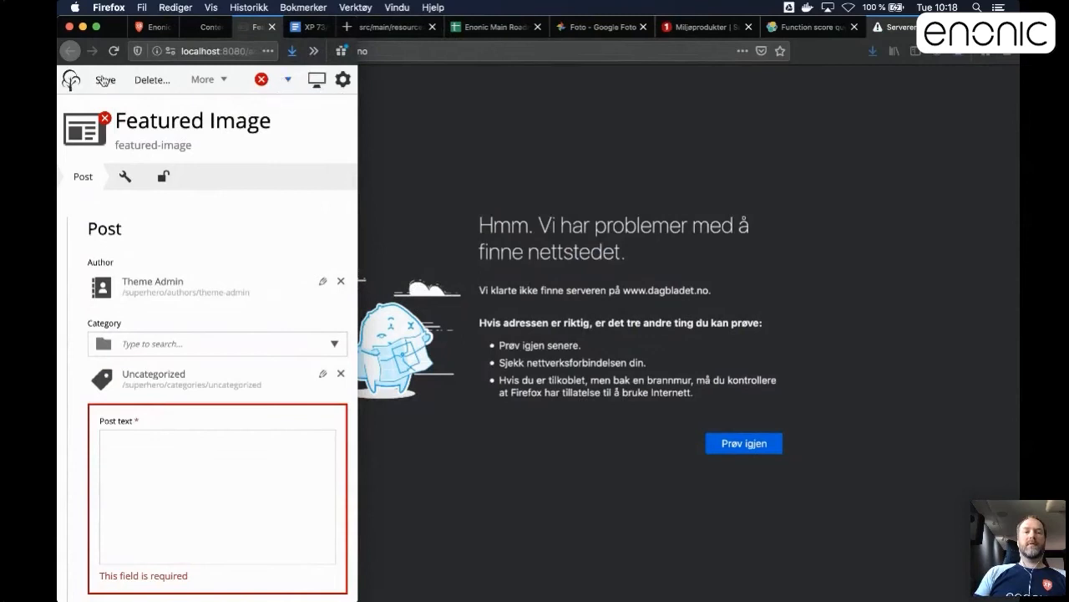
{"action": "left_click", "coordinate": [72, 80]}
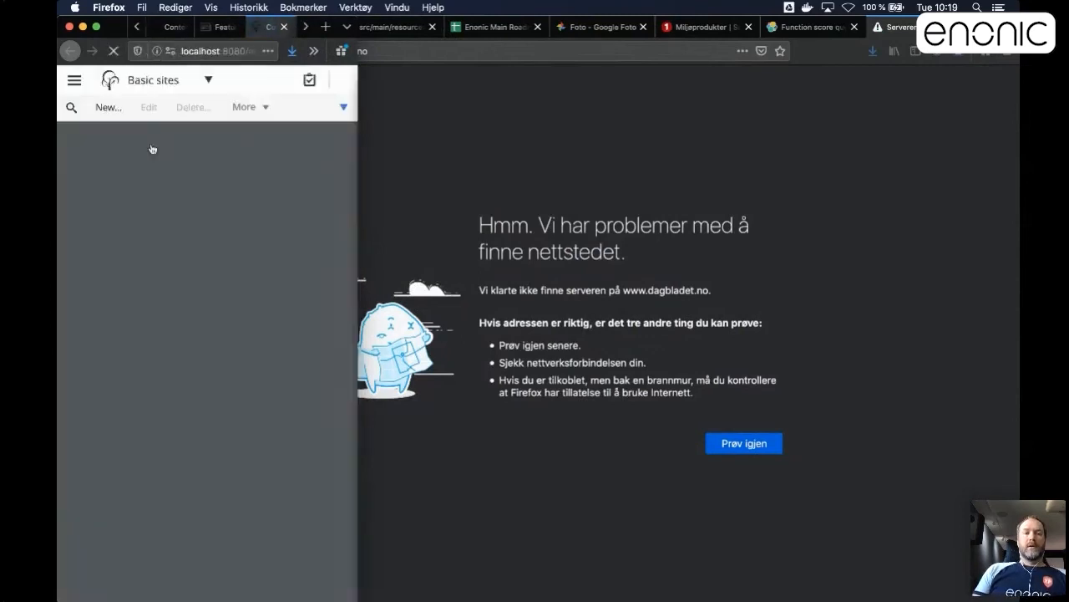
{"action": "left_click", "coordinate": [131, 171]}
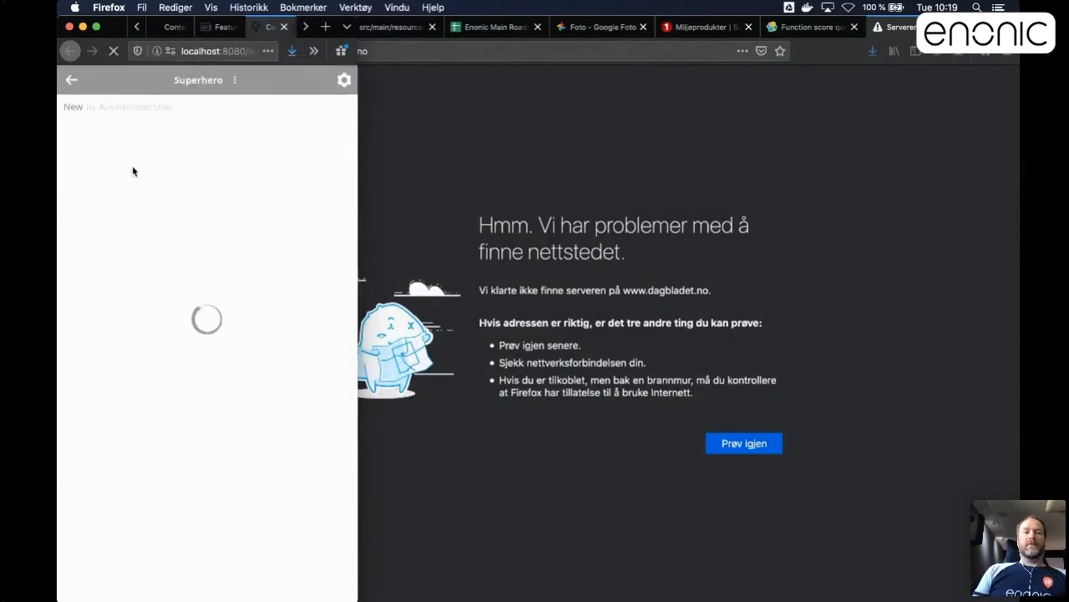
{"action": "left_click", "coordinate": [70, 81]}
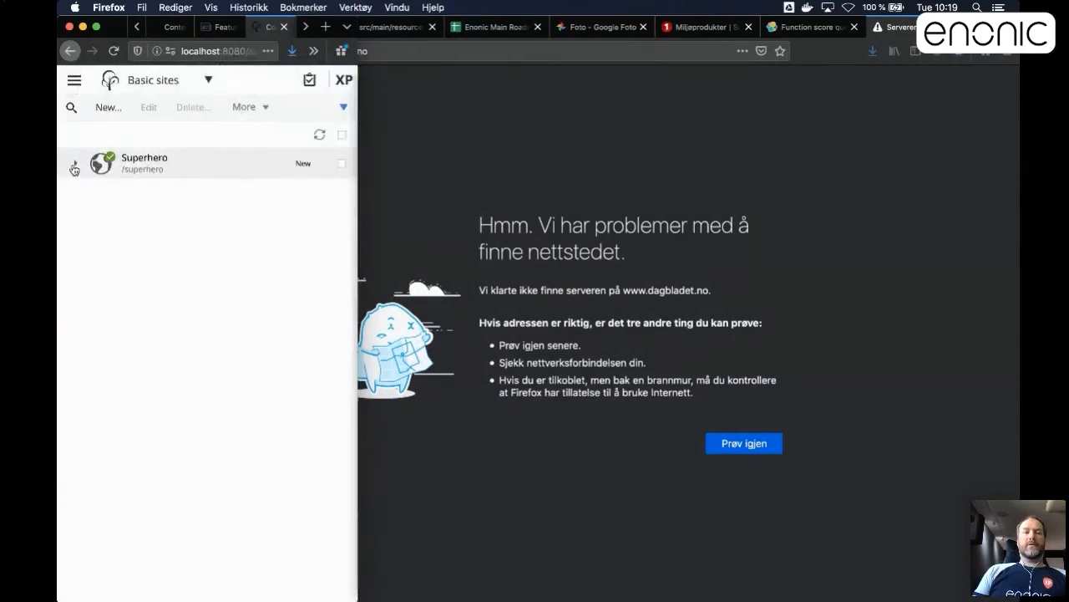
Open the Superhero site for editing and view the Superhero Blog application's configuration without changing it.
{"action": "left_click", "coordinate": [108, 172]}
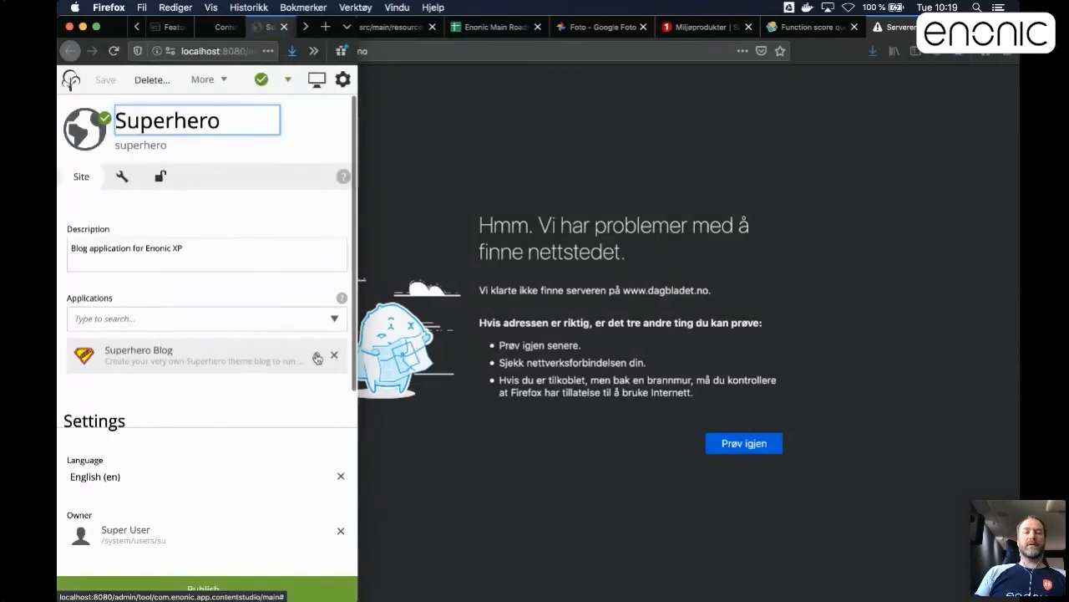
{"action": "left_click", "coordinate": [316, 354]}
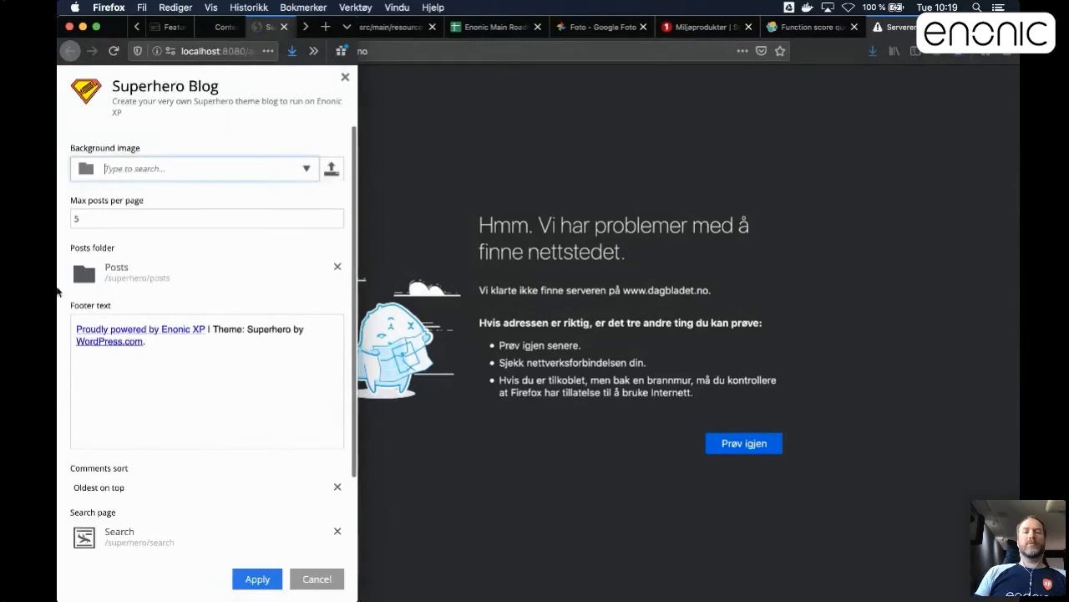
{"action": "left_click", "coordinate": [346, 79]}
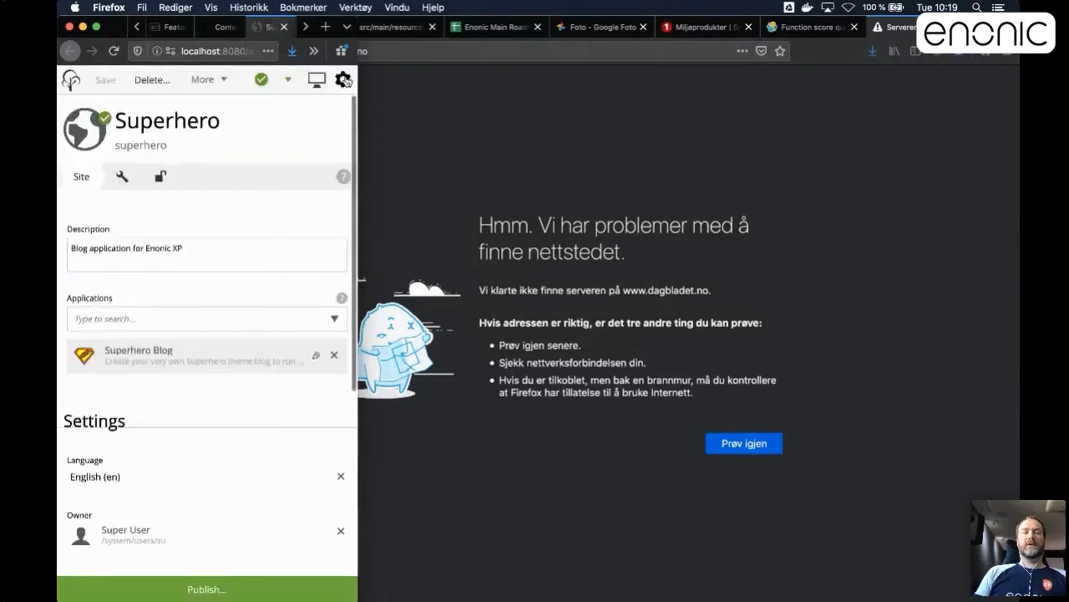
Widen the browser window to desktop width, close the Superhero editor and the extra Content Studio page, and return to the Basic sites content list.
{"action": "left_click_drag", "start_coordinate": [358, 153], "coordinate": [1016, 176]}
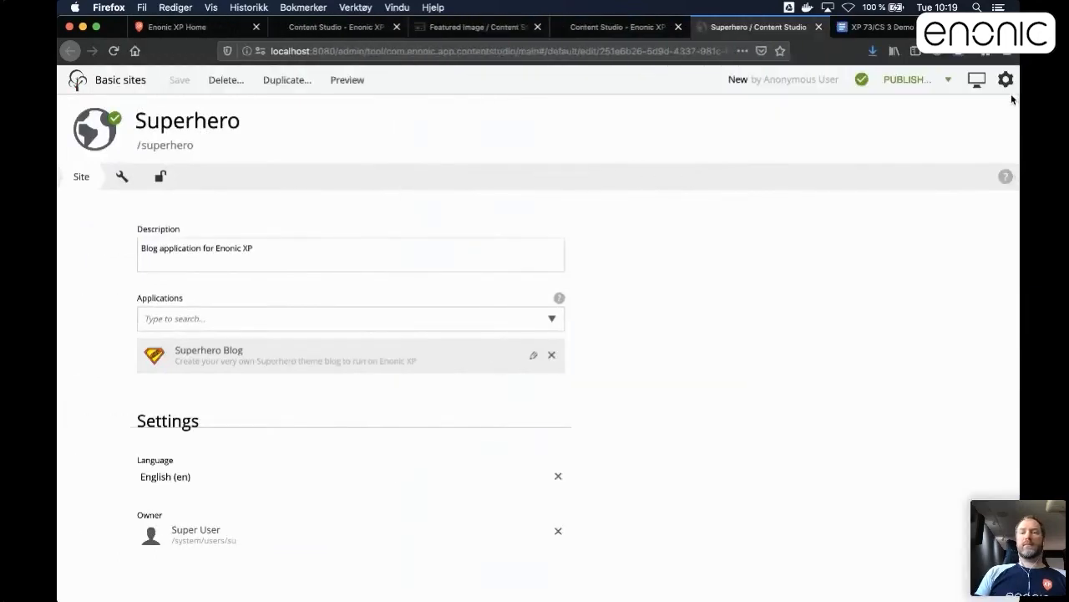
{"action": "left_click", "coordinate": [820, 28]}
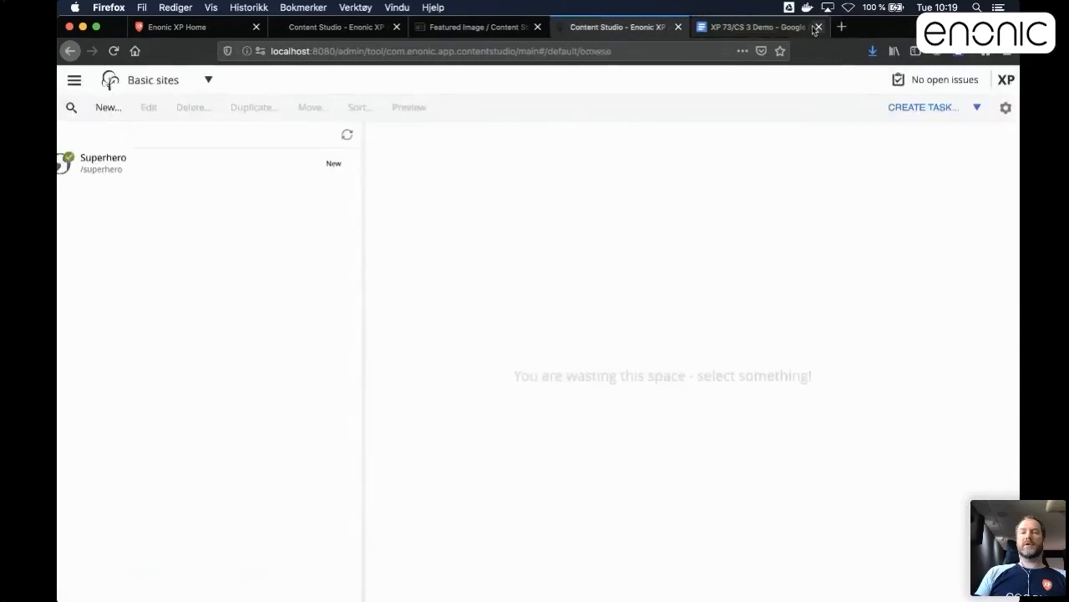
{"action": "left_click", "coordinate": [678, 28]}
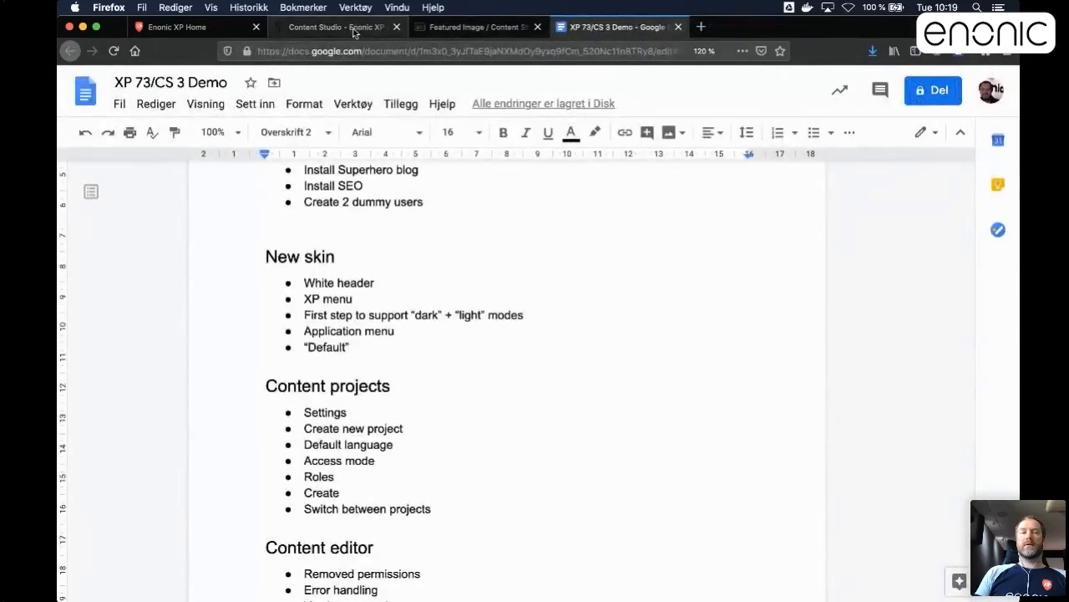
{"action": "left_click", "coordinate": [354, 31]}
Open Data toolbox to examine the repositories, the com.enonic.cms.default branches and the IAM ID providers, closing it when done.
{"action": "left_click", "coordinate": [1009, 81]}
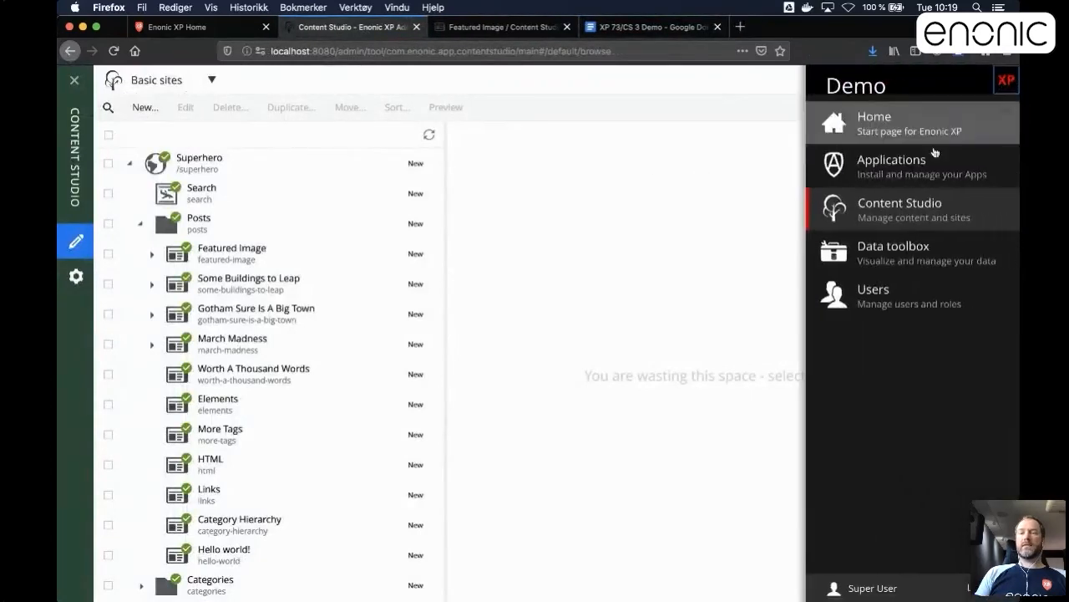
{"action": "left_click", "coordinate": [839, 255]}
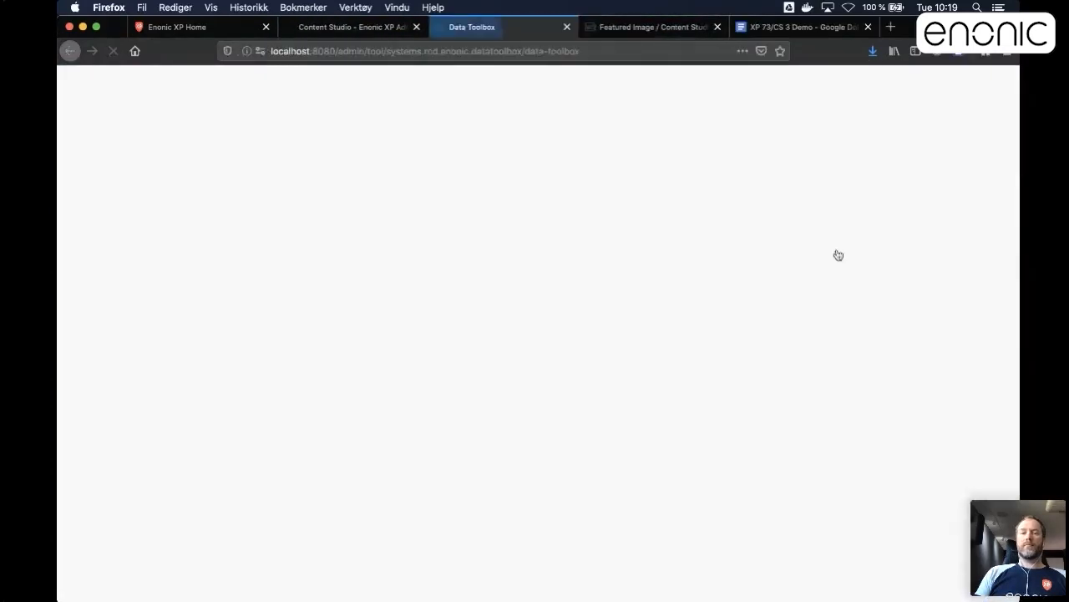
{"action": "left_click", "coordinate": [332, 214]}
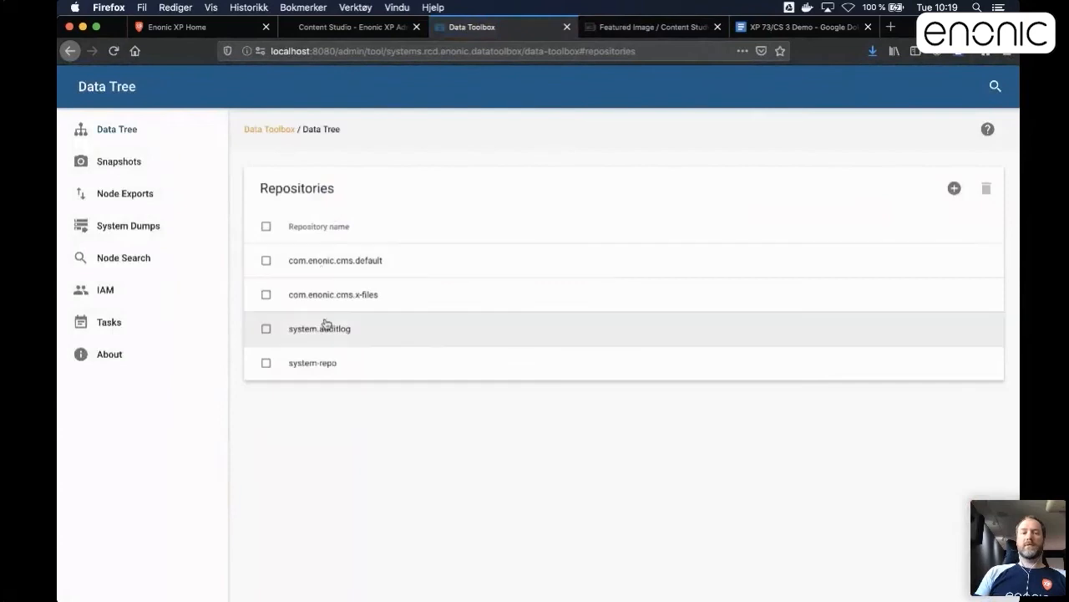
{"action": "left_click", "coordinate": [373, 266]}
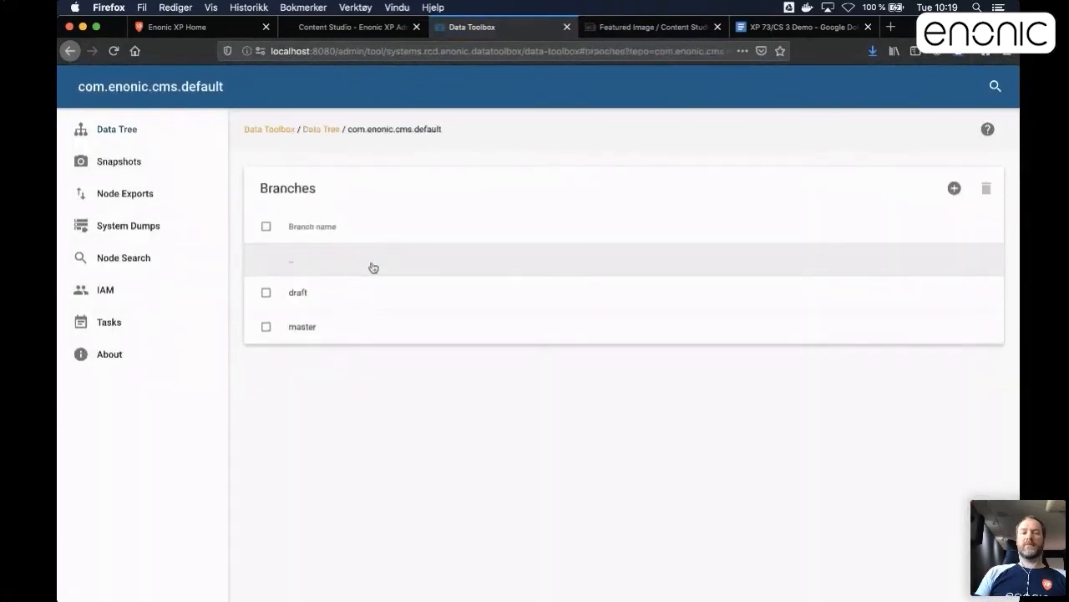
{"action": "left_click", "coordinate": [326, 132]}
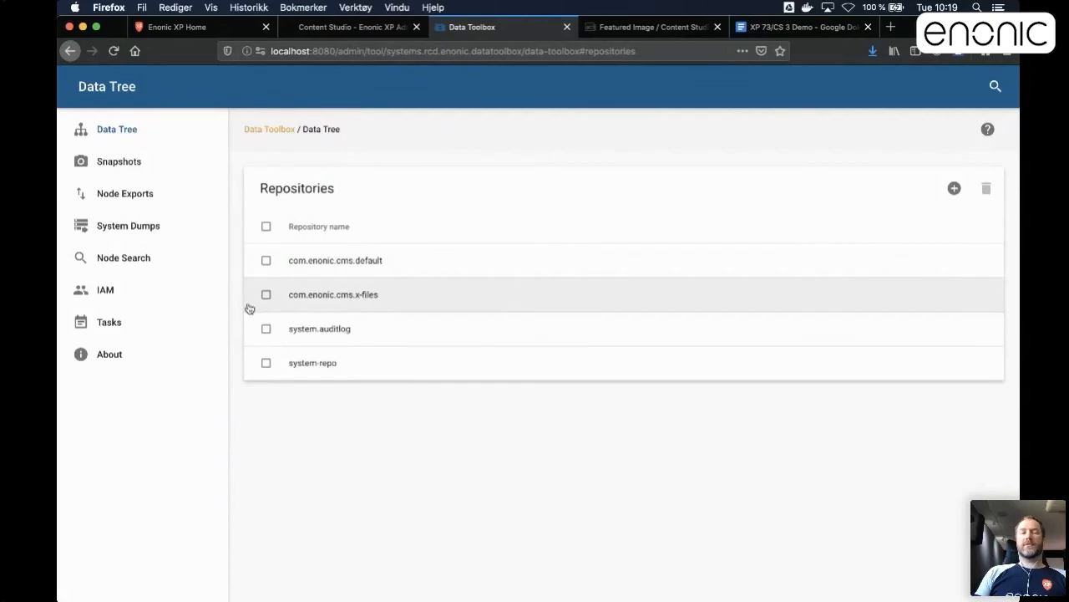
{"action": "left_click", "coordinate": [105, 293]}
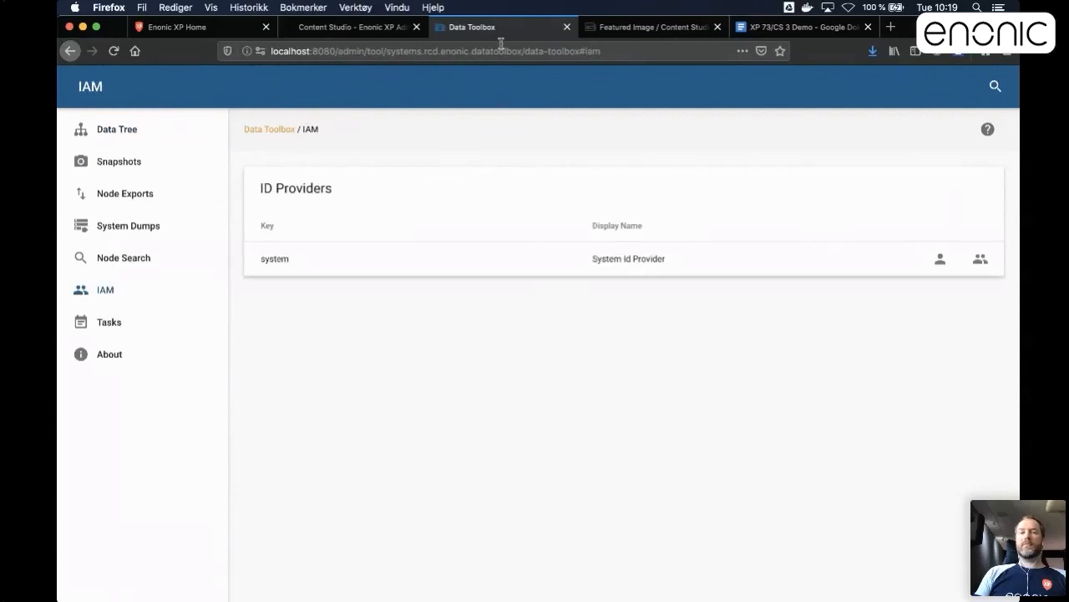
{"action": "left_click", "coordinate": [568, 28]}
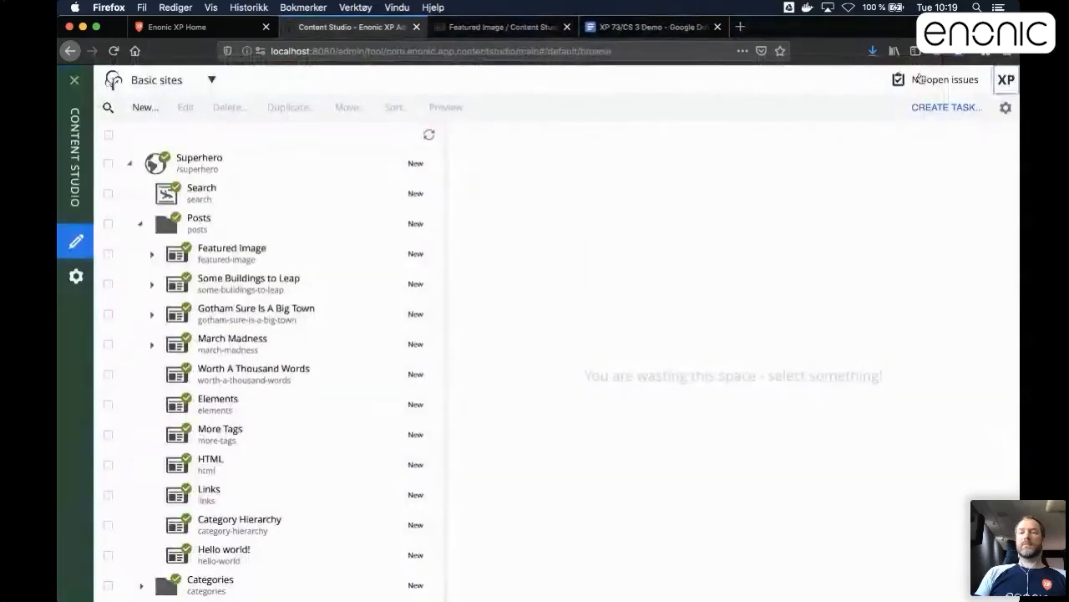
Open the Users application and examine the Roles folder, including the X files project roles.
{"action": "left_click", "coordinate": [1000, 79]}
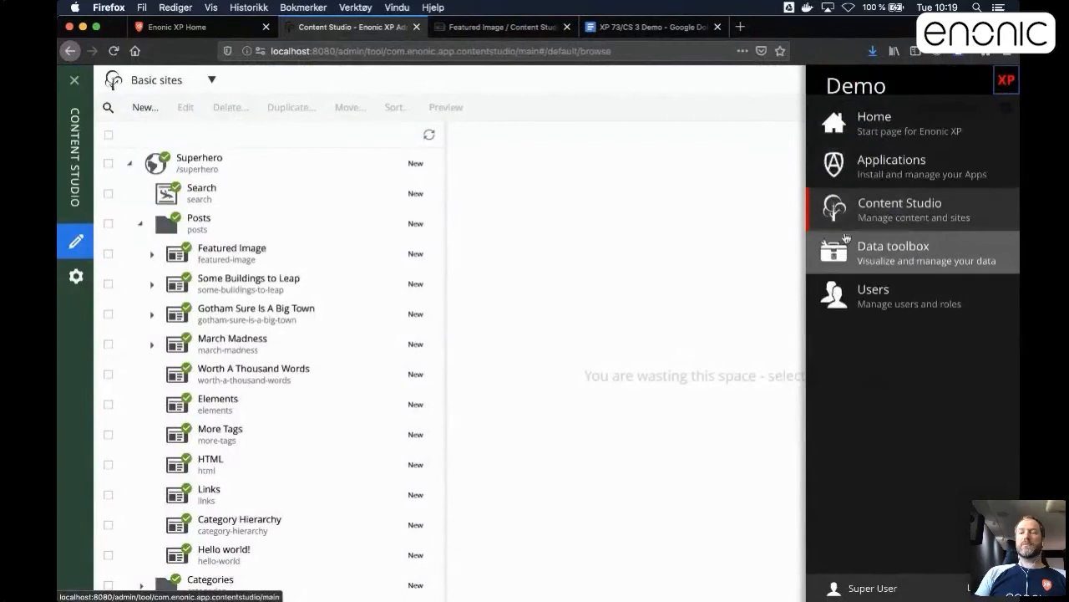
{"action": "left_click", "coordinate": [834, 294]}
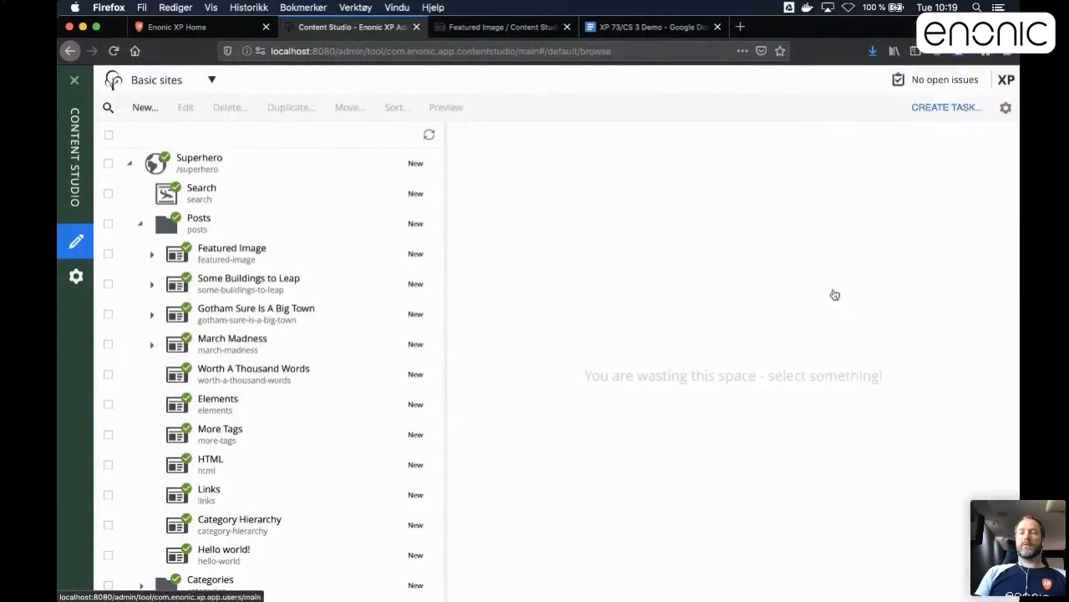
{"action": "left_click", "coordinate": [93, 163]}
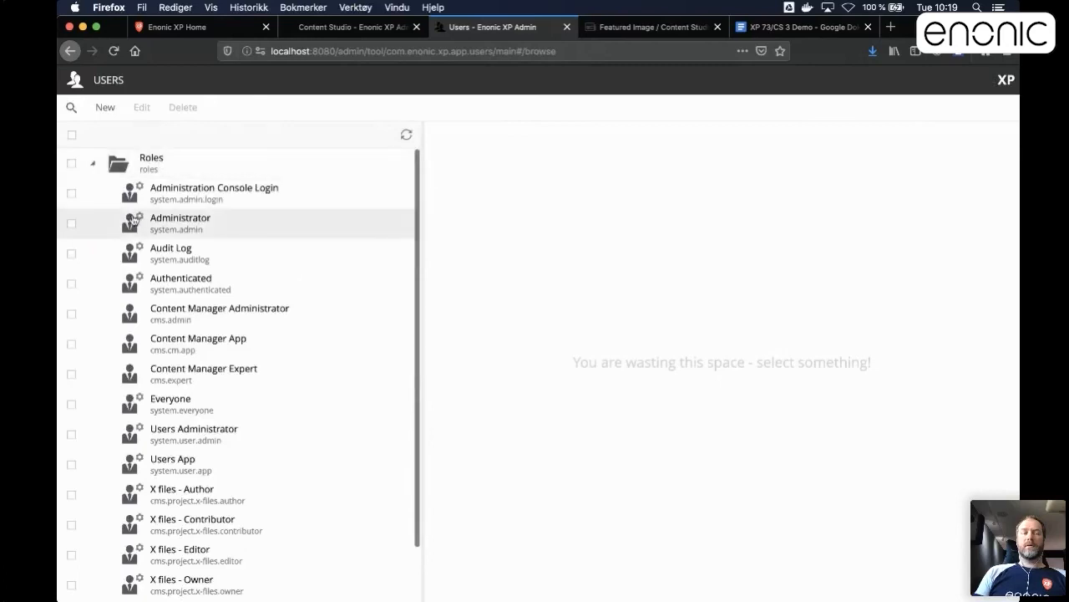
{"action": "scroll", "coordinate": [175, 351], "scroll_direction": "down", "scroll_amount": 2}
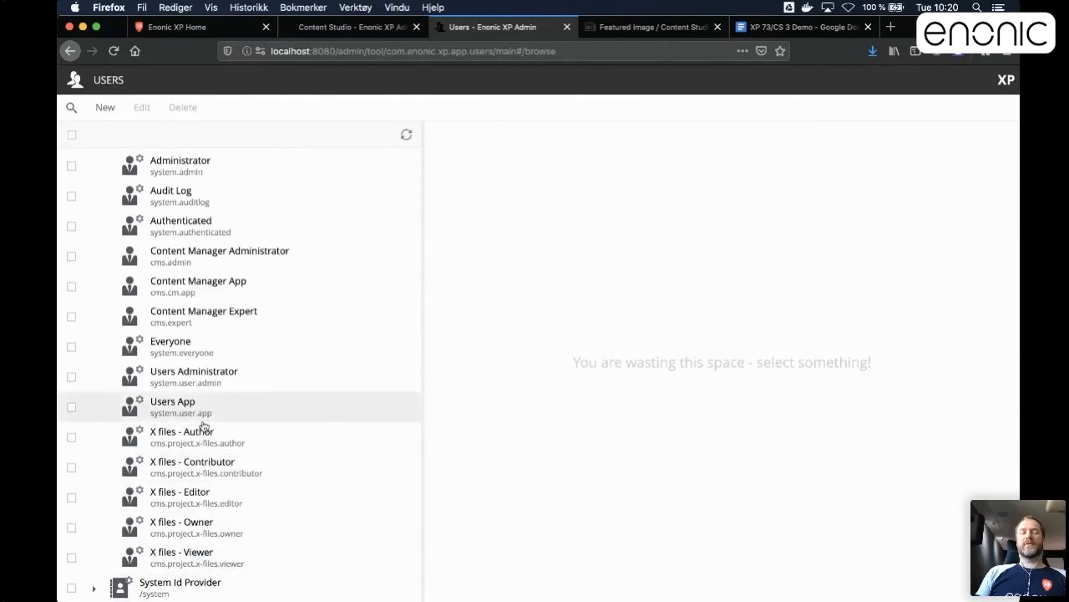
{"action": "scroll", "coordinate": [219, 533], "scroll_direction": "up", "scroll_amount": 2}
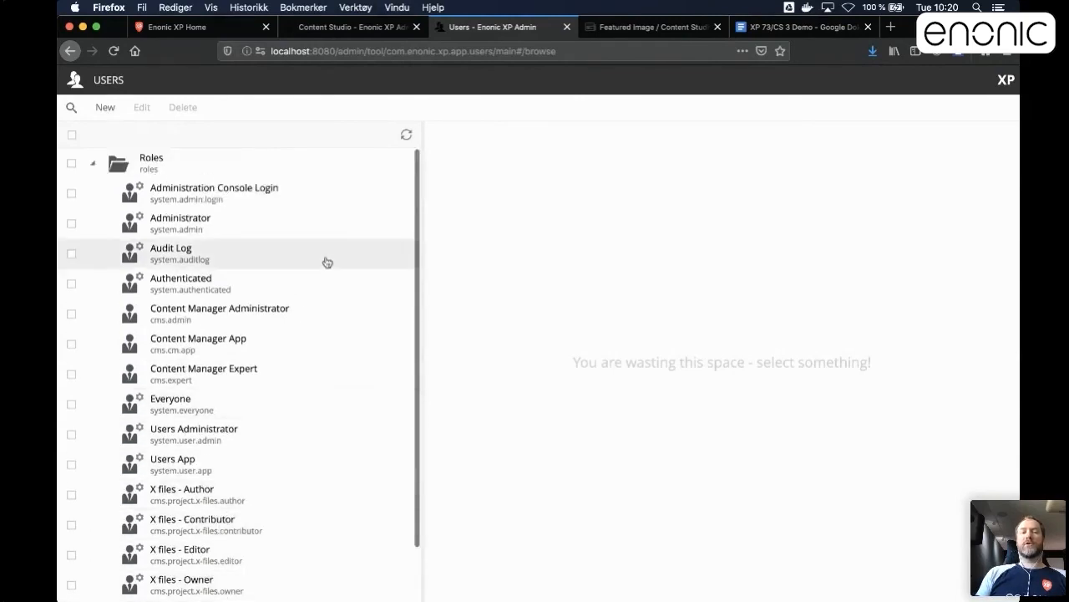
Return to Content Studio and select the Superhero site in the Basic sites project.
{"action": "left_click", "coordinate": [336, 29]}
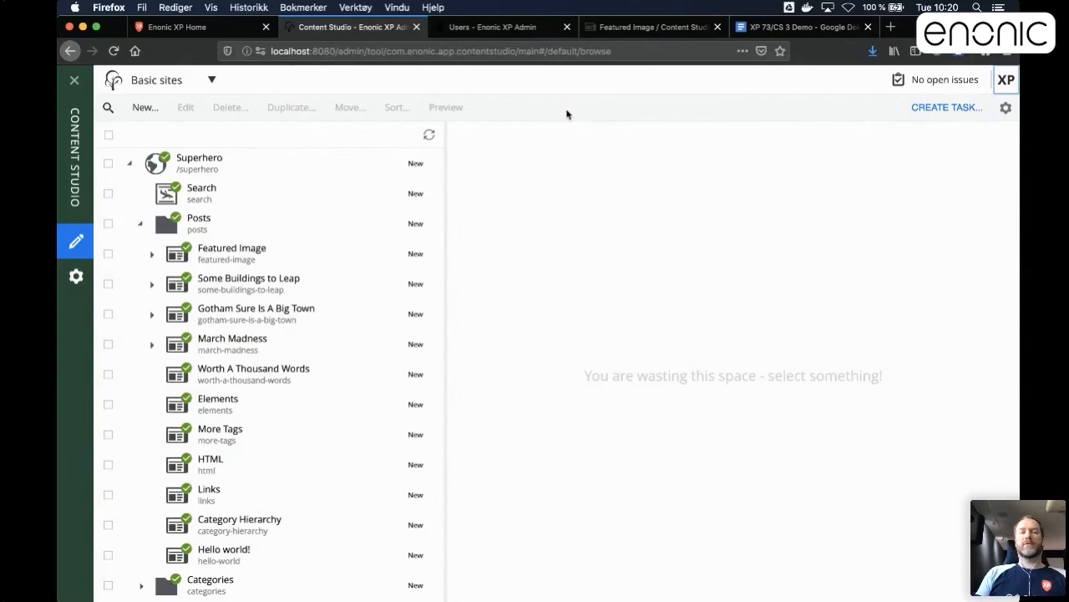
{"action": "left_click", "coordinate": [234, 171]}
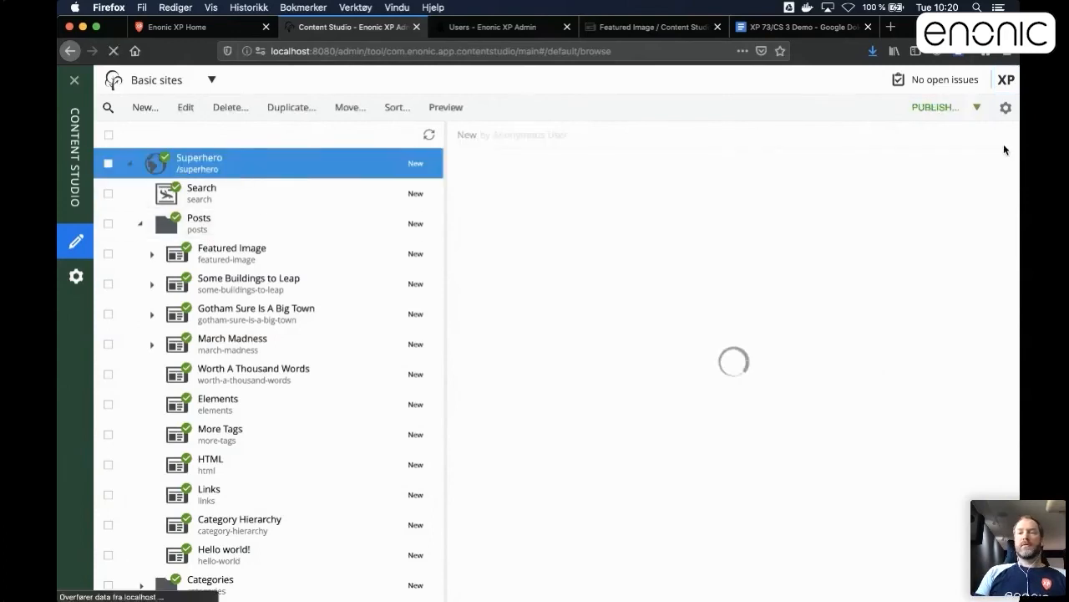